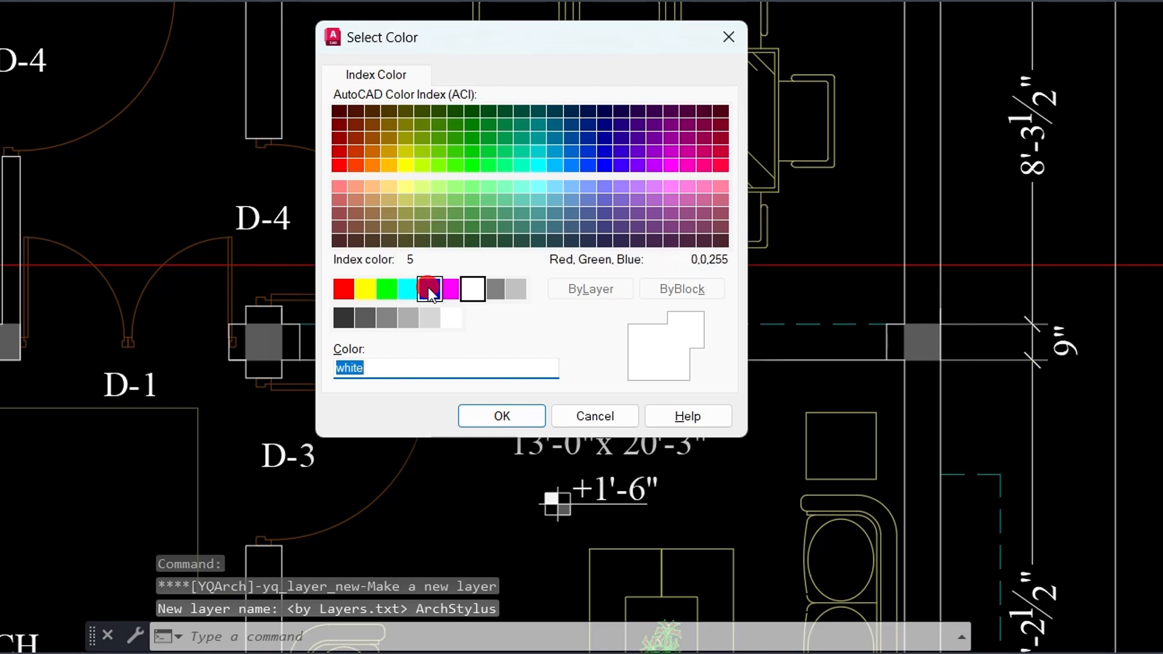
# Step: Set the new ArchStylus layer's colour to yellow and check the layer in the layer properties list
pyautogui.click(364, 289)
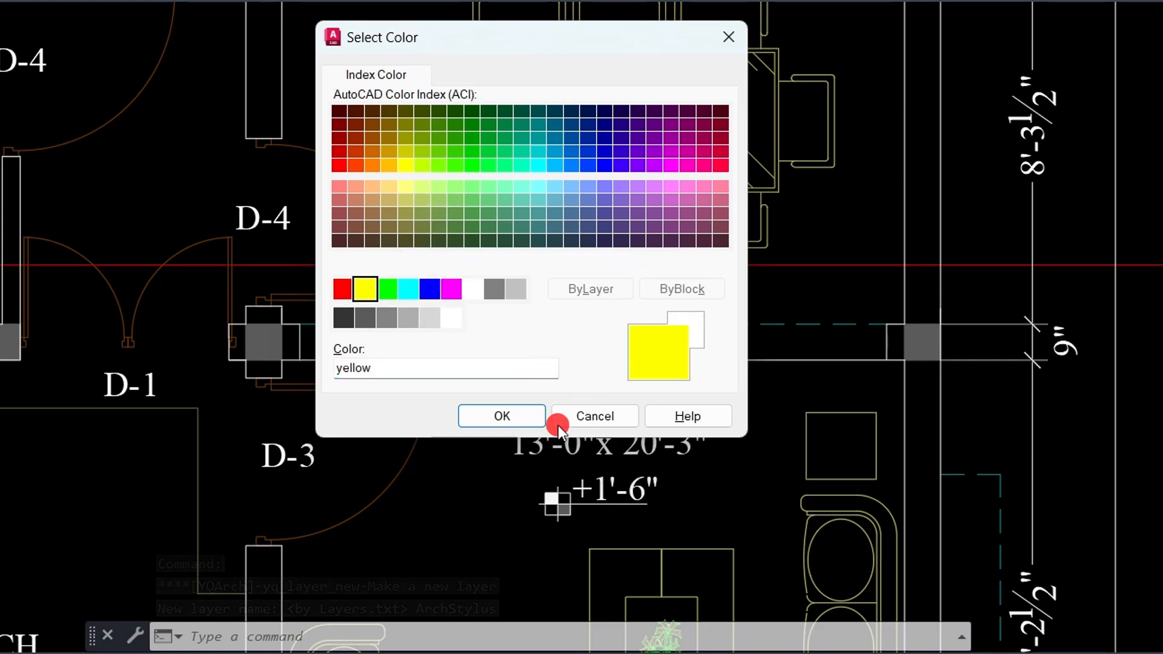
pyautogui.click(500, 417)
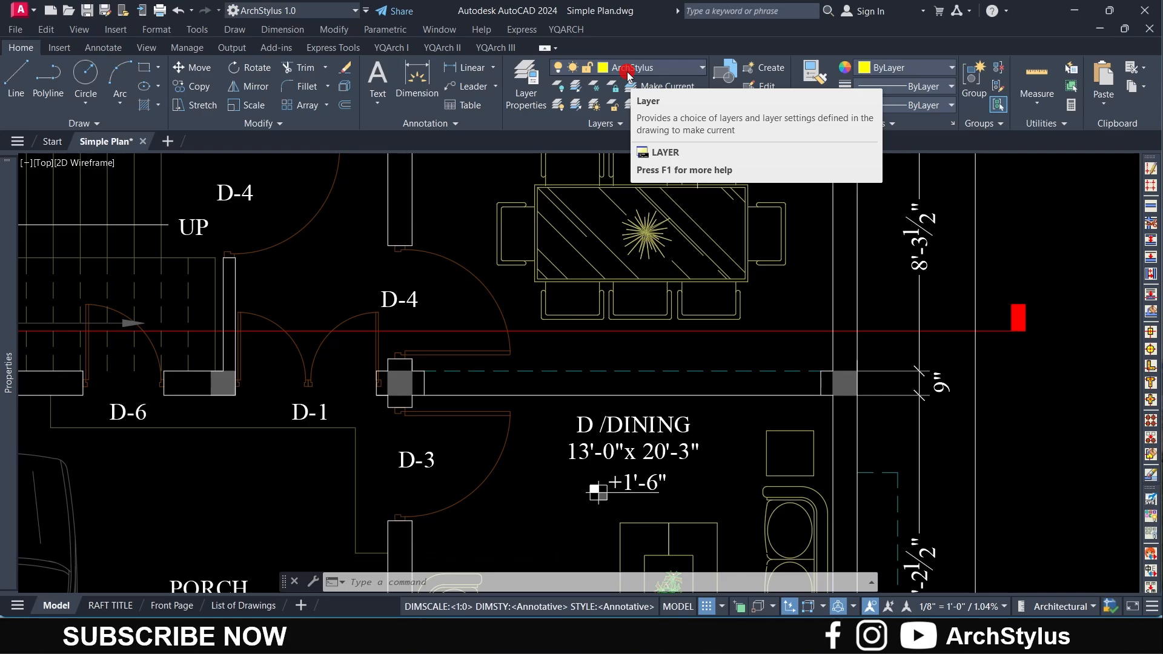
pyautogui.click(526, 98)
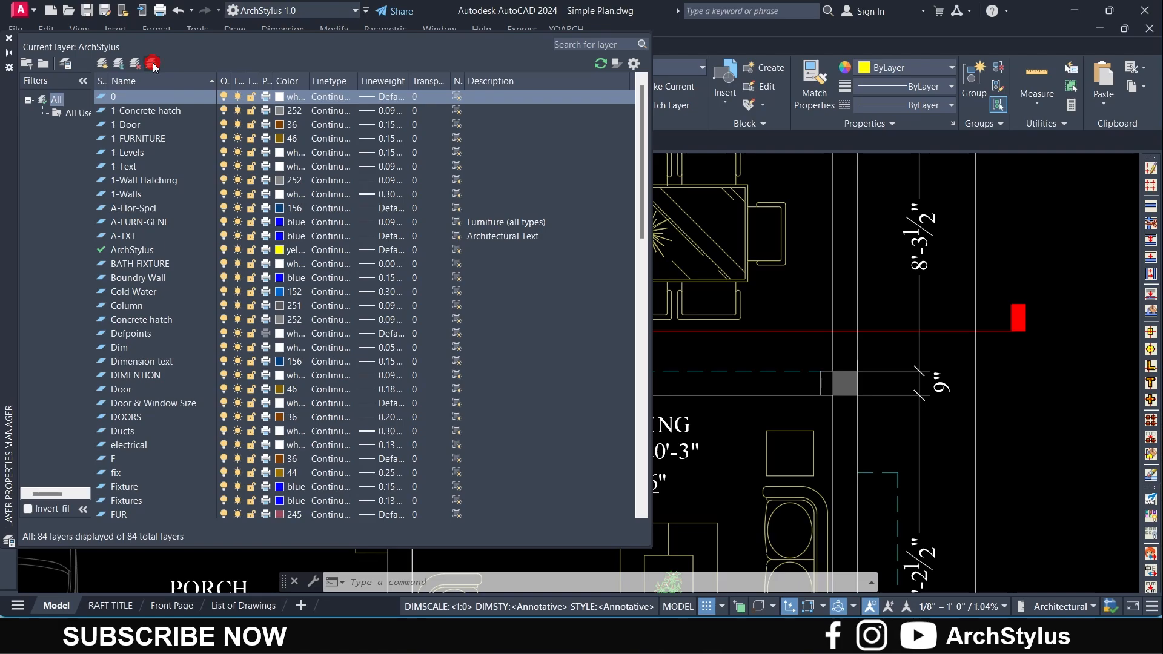
pyautogui.click(8, 39)
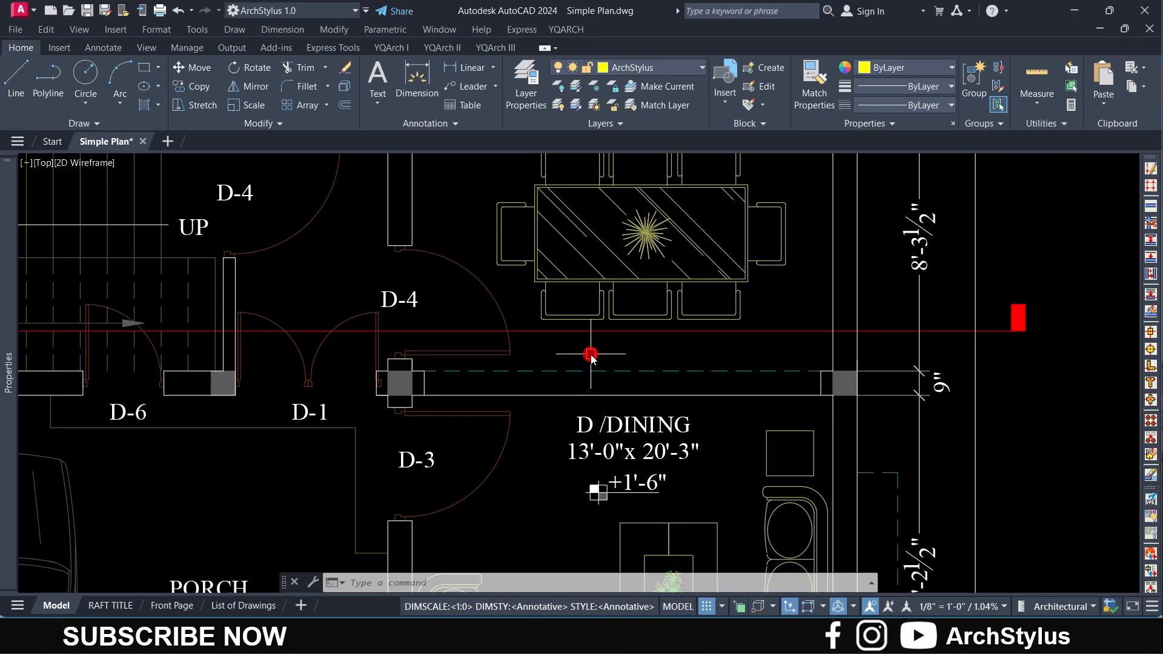
# Step: Make 1-Text the current layer with YQArch's Set Current Layer by picking the LOUNGE room label
pyautogui.click(569, 31)
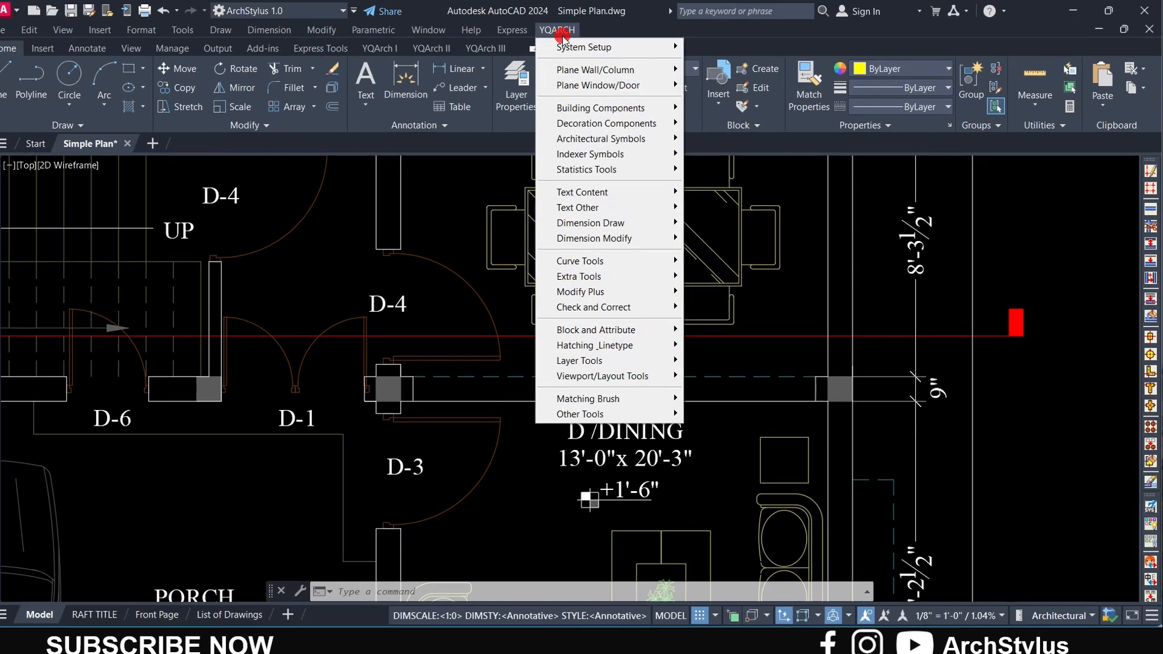
pyautogui.moveTo(660, 354)
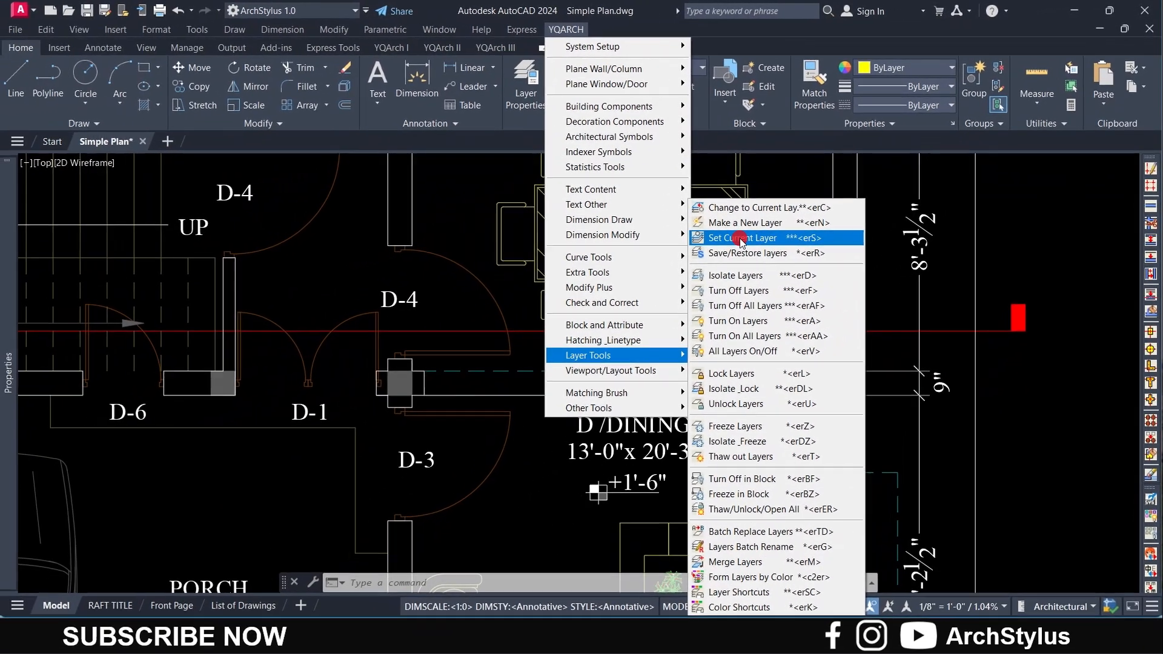
pyautogui.click(574, 332)
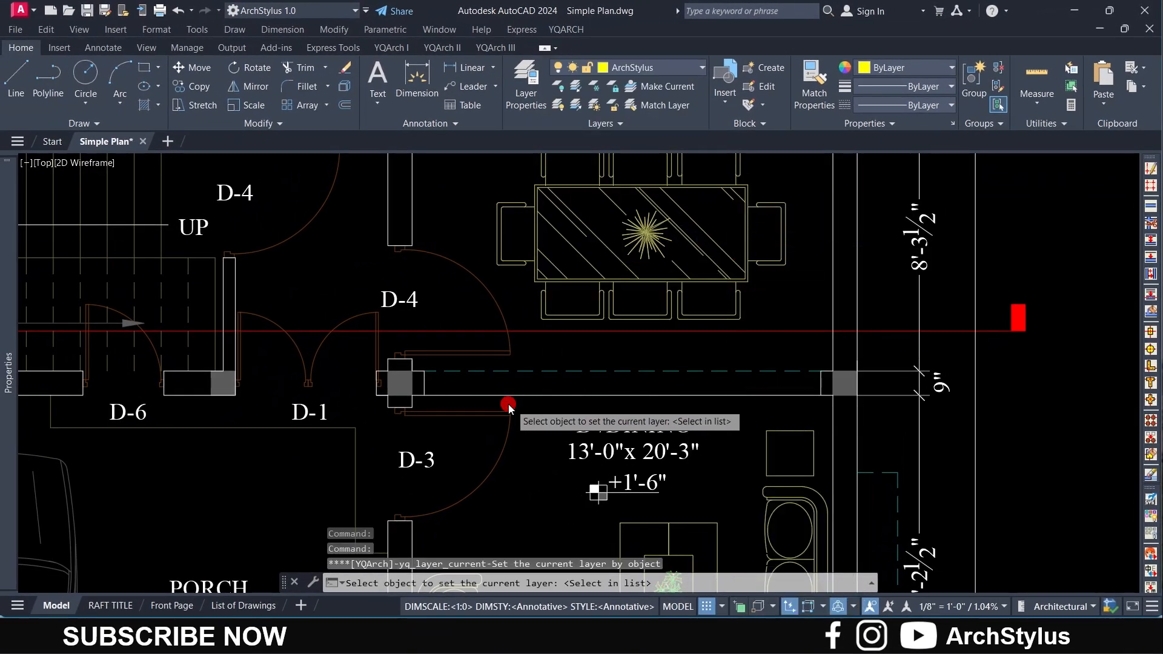
pyautogui.scroll(-8, 509, 408)
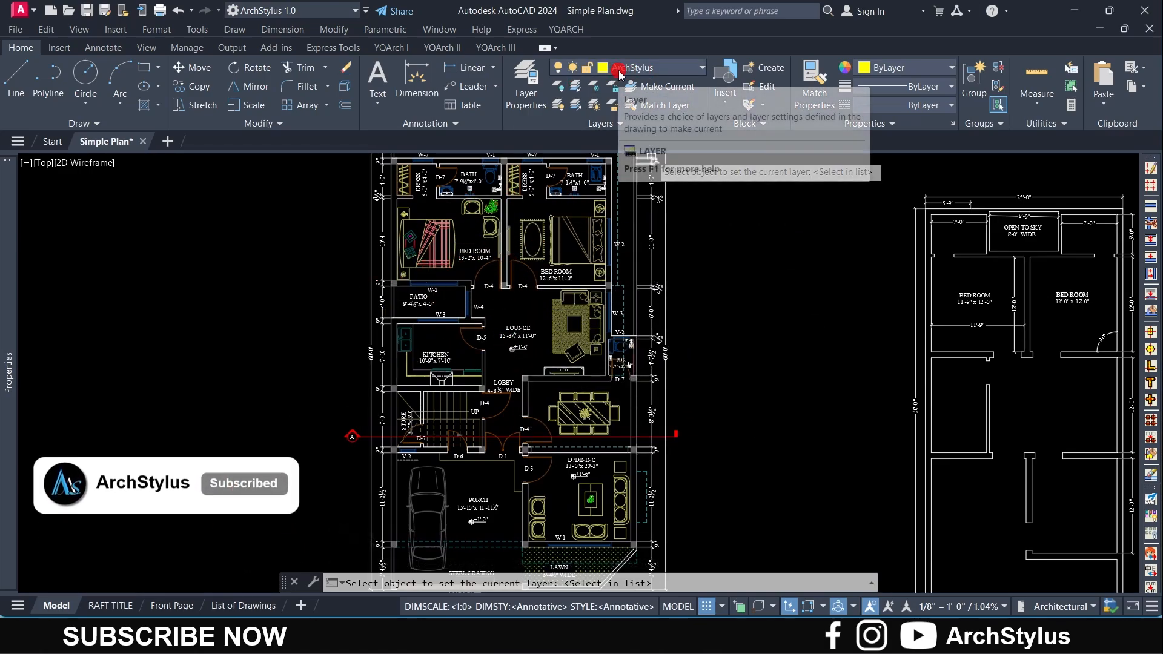
pyautogui.scroll(5, 428, 402)
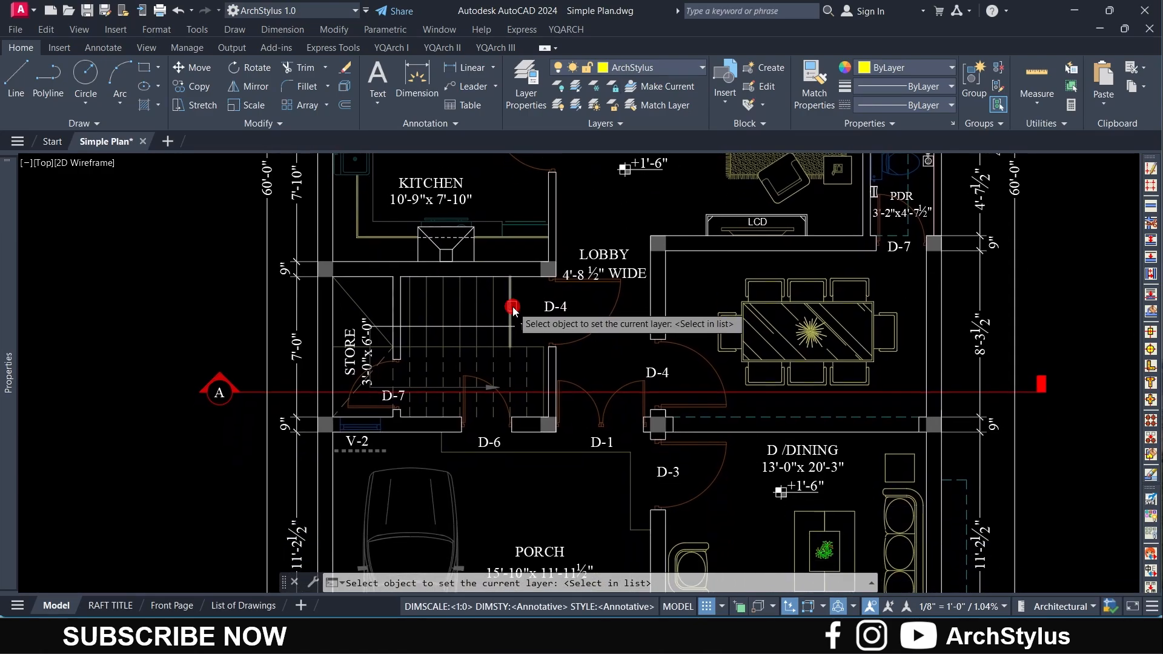
pyautogui.scroll(2, 521, 307)
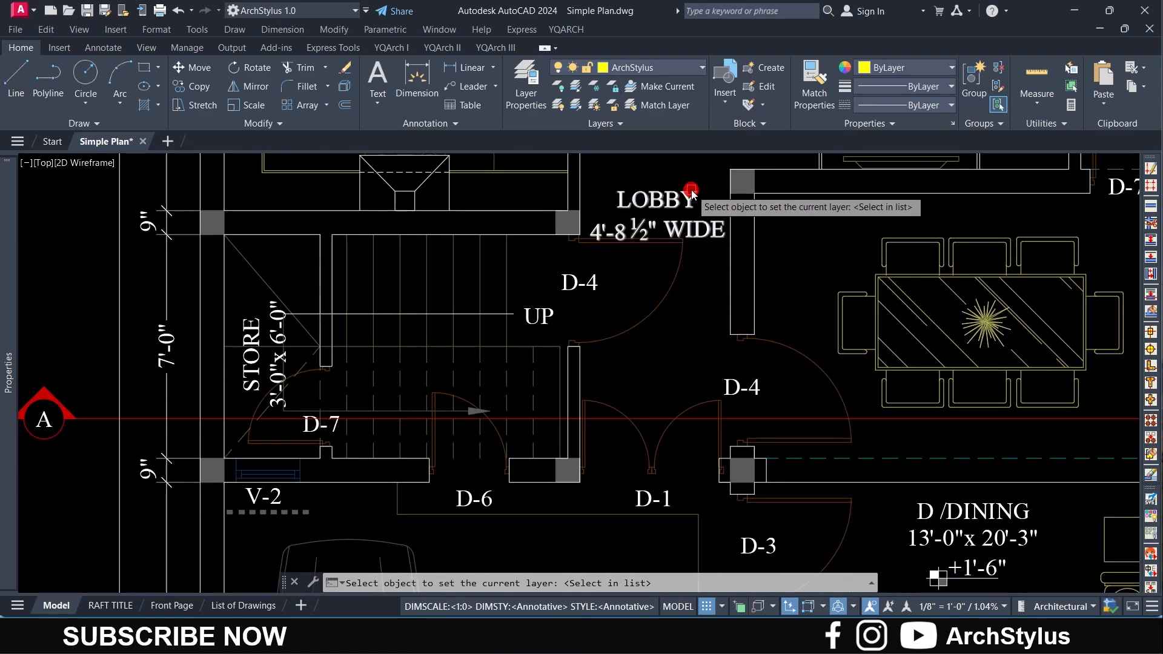
pyautogui.moveTo(654, 200); pyautogui.dragTo(490, 520, button='middle')
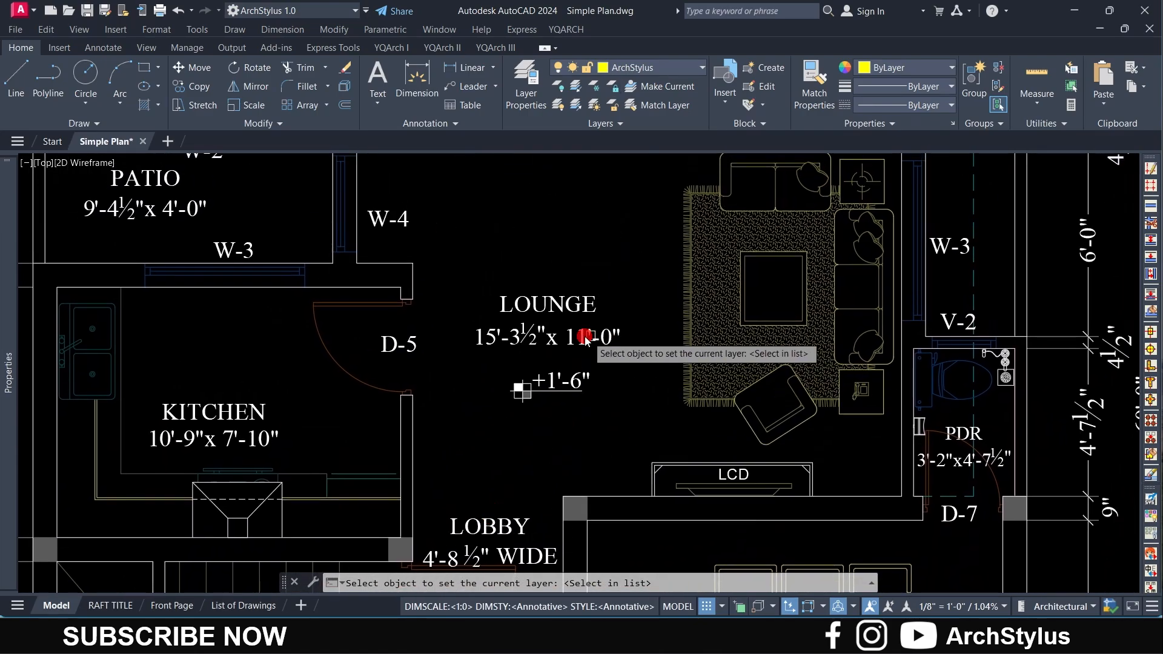
pyautogui.click(568, 305)
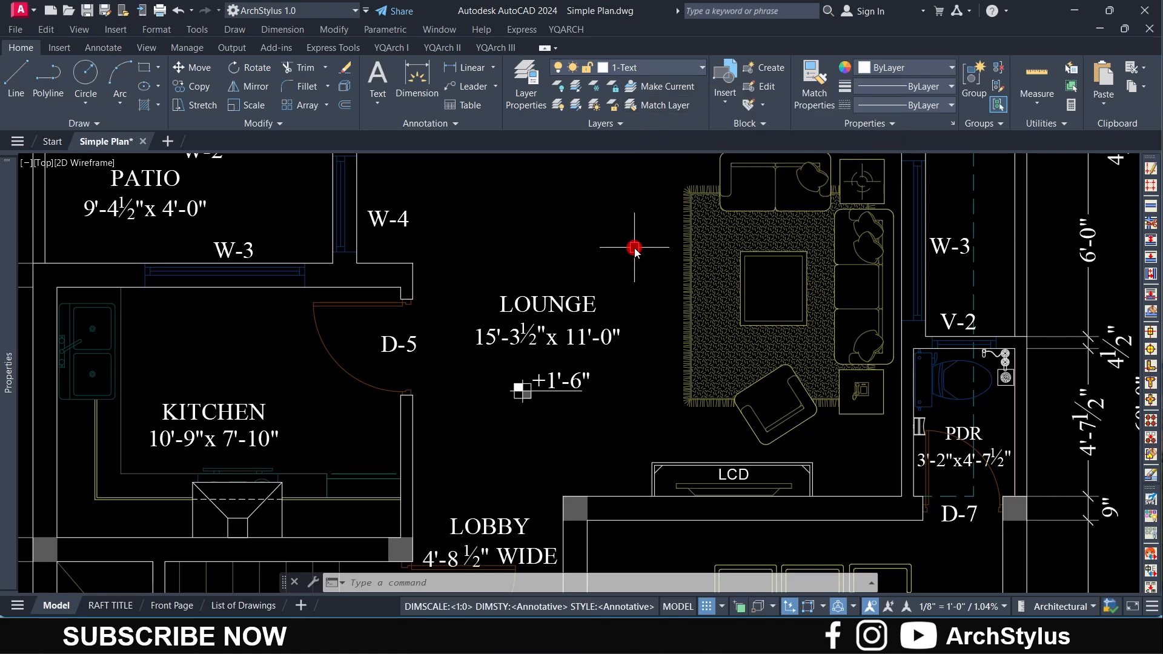
# Step: Isolate the room-label text layer with YQArch's Isolate Layers, using the first BATH label as the reference object
pyautogui.click(566, 29)
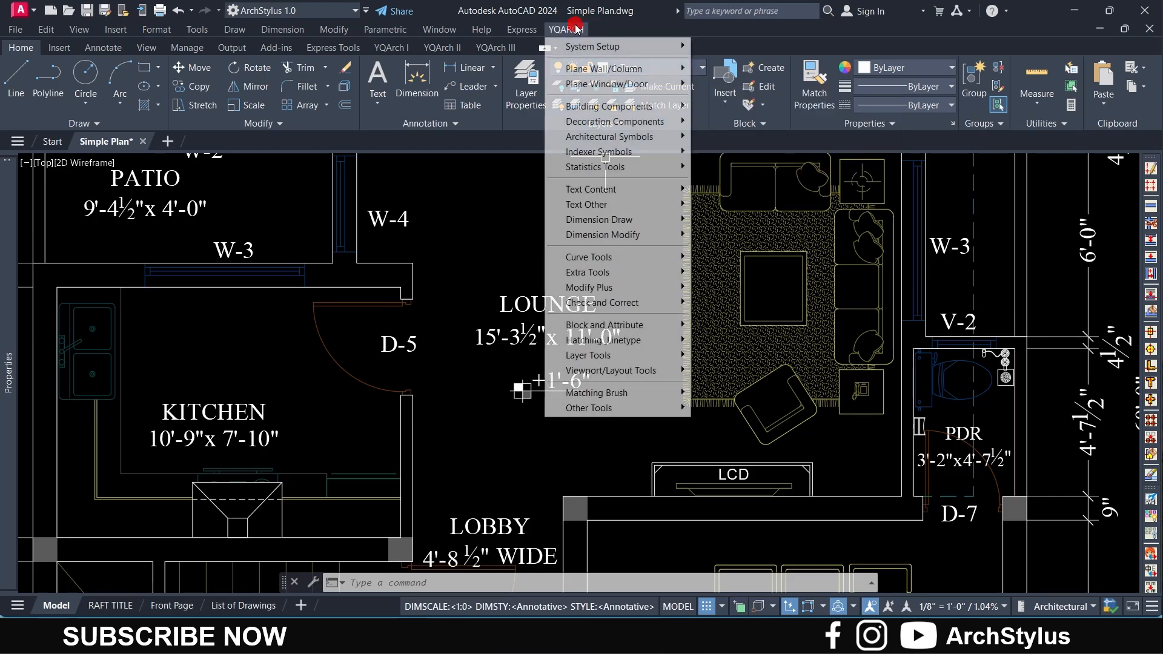
pyautogui.moveTo(619, 357)
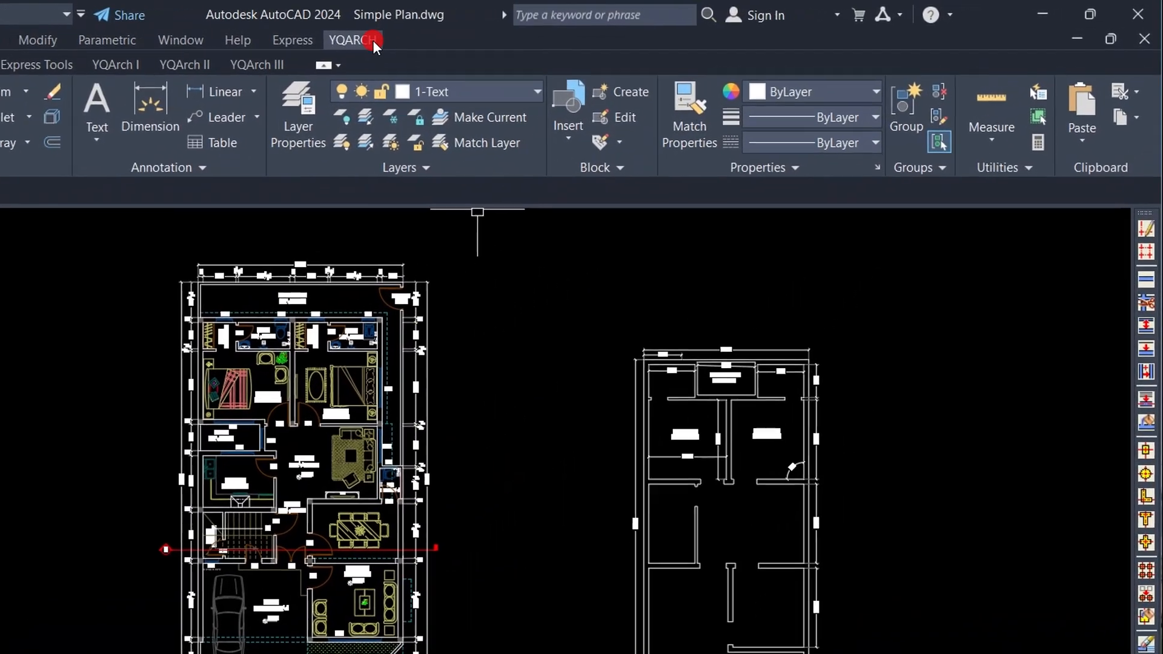
pyautogui.click(565, 29)
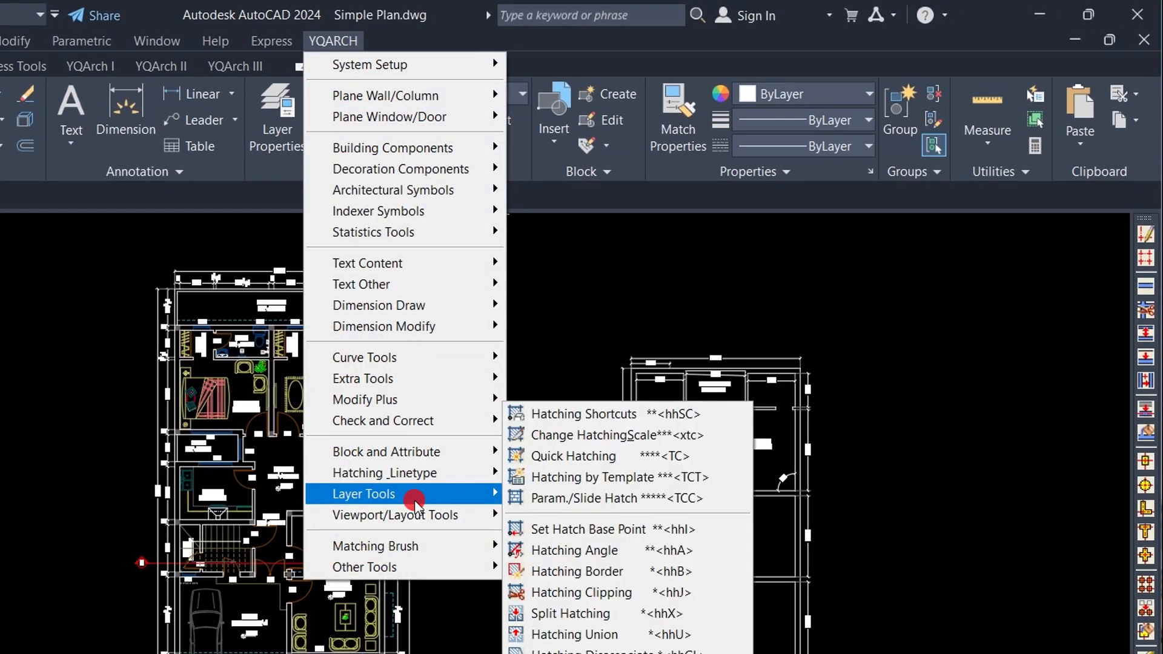
pyautogui.moveTo(420, 496)
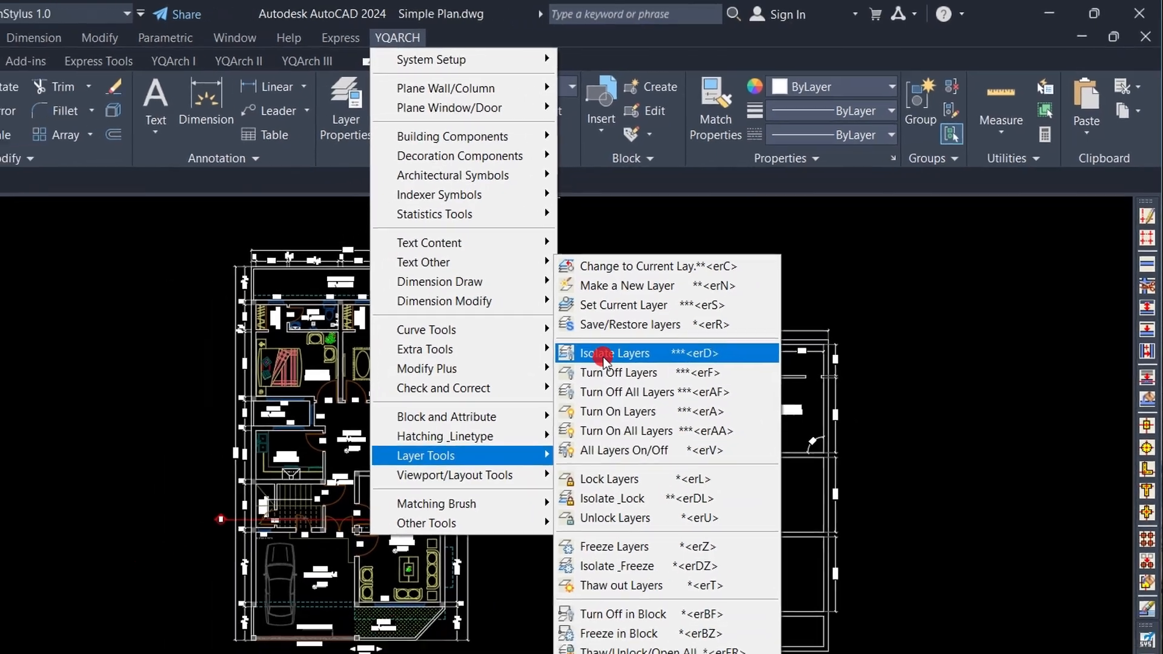
pyautogui.click(559, 388)
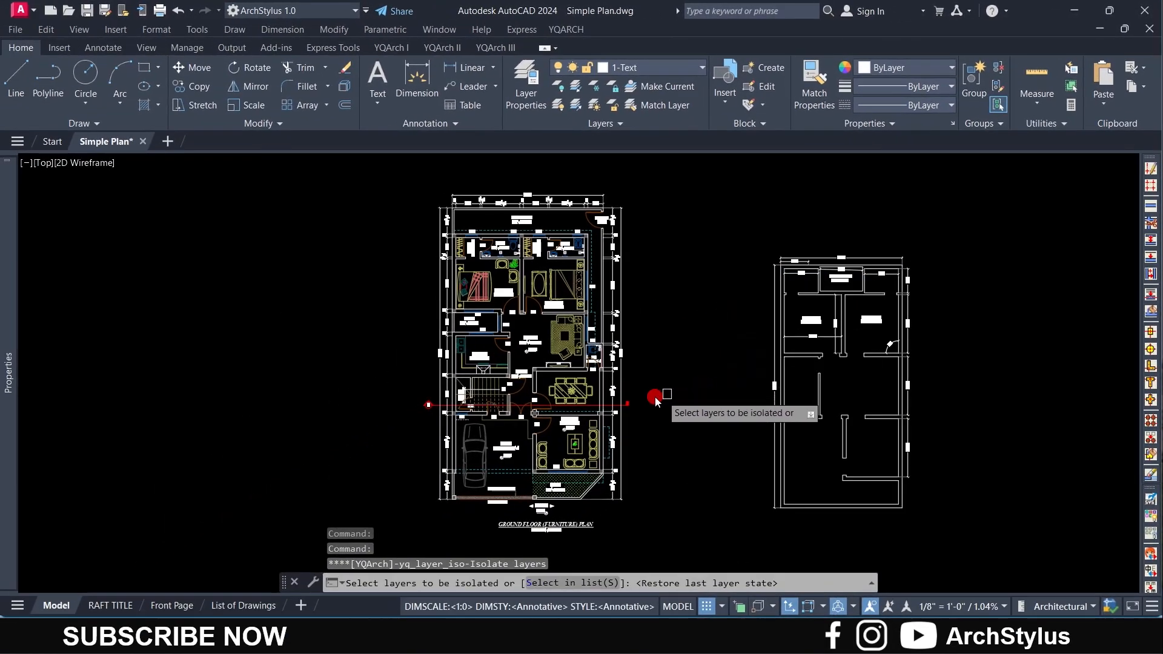
pyautogui.scroll(5, 496, 269)
pyautogui.moveTo(633, 197); pyautogui.dragTo(536, 353, button='middle')
pyautogui.scroll(2, 388, 363)
pyautogui.scroll(-2, 397, 374)
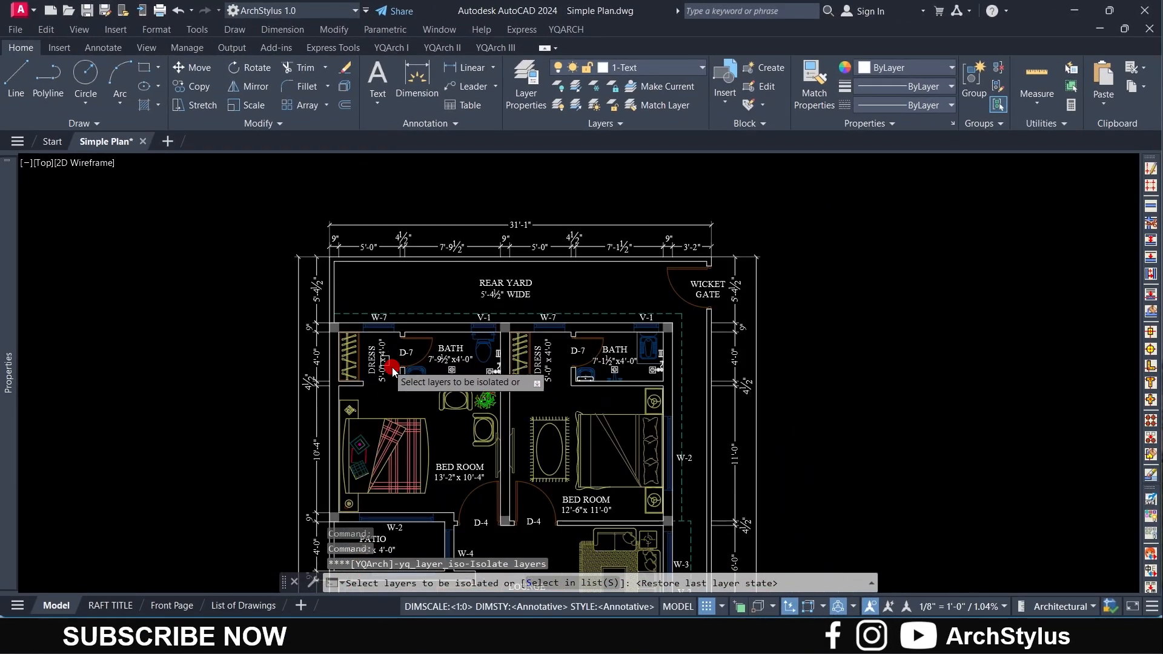
pyautogui.scroll(4, 423, 378)
pyautogui.click(482, 271)
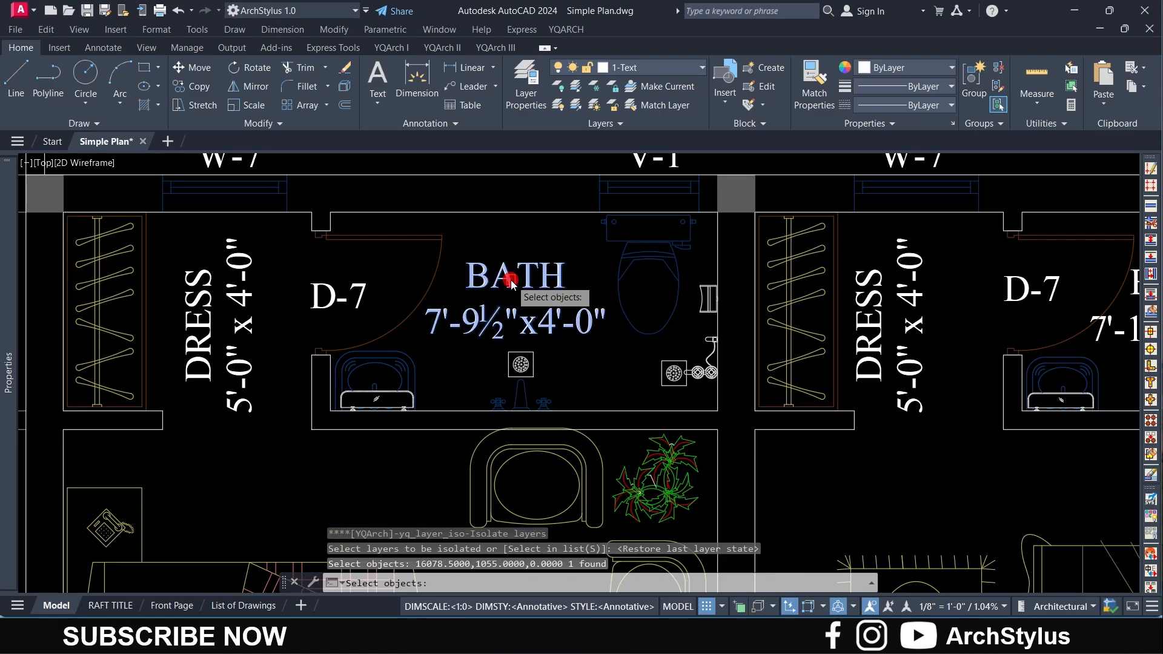
pyautogui.press('Return')
pyautogui.scroll(-8, 511, 356)
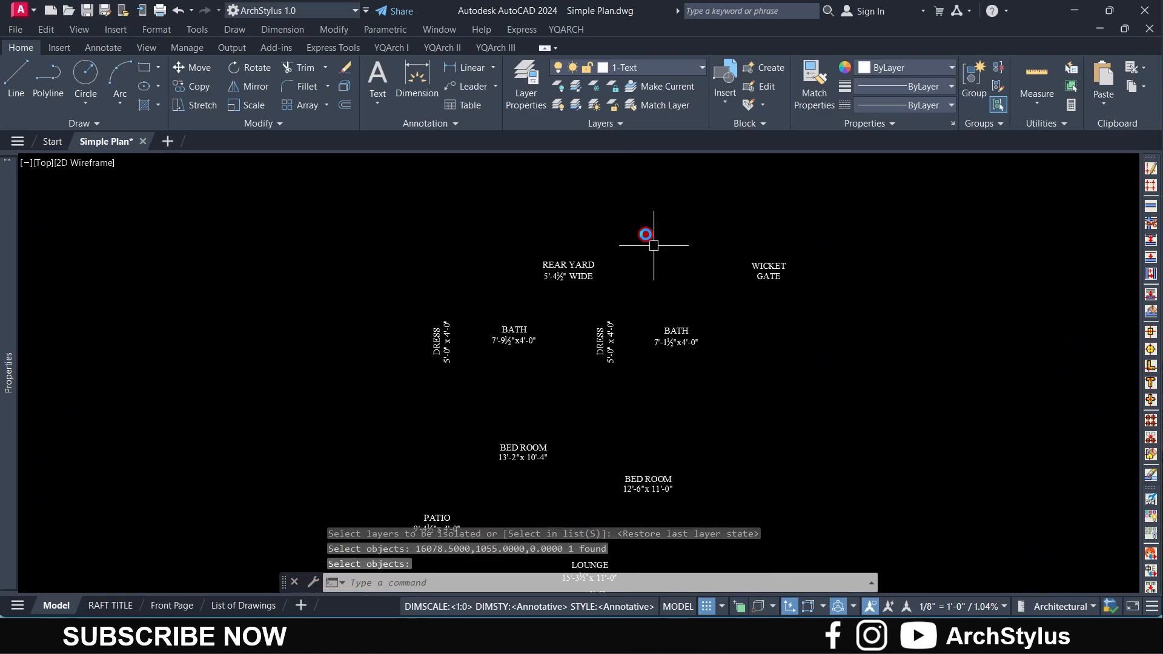
pyautogui.moveTo(565, 400); pyautogui.dragTo(576, 358, button='middle')
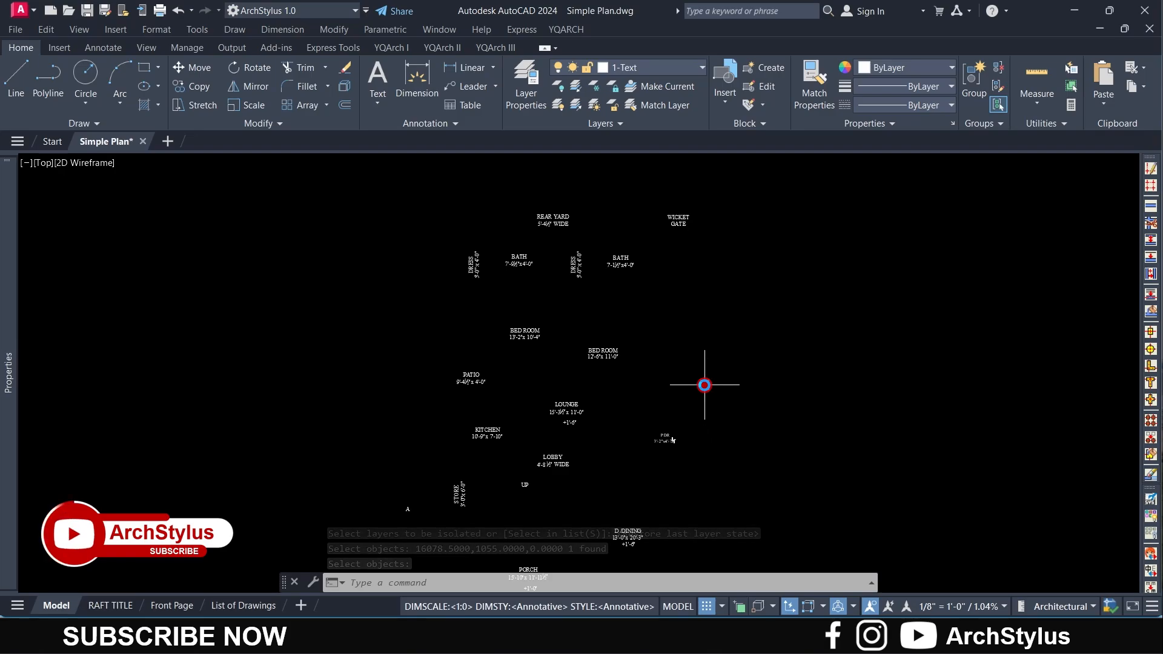
# Step: Turn all layers of the drawing back on
pyautogui.click(578, 30)
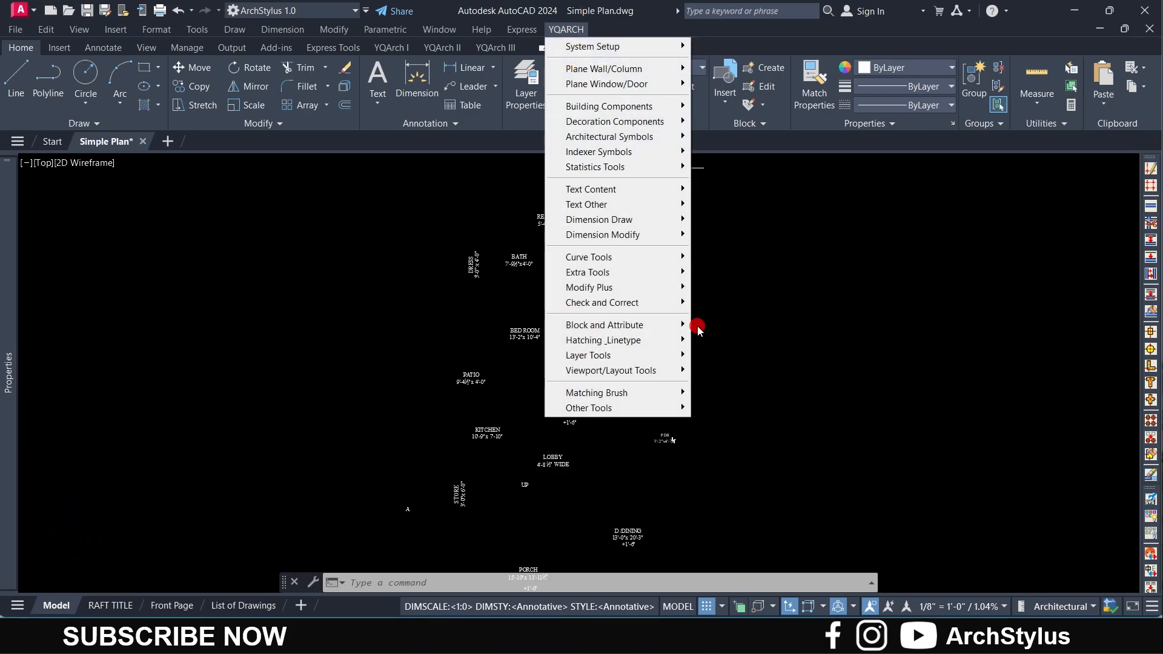
pyautogui.moveTo(634, 355)
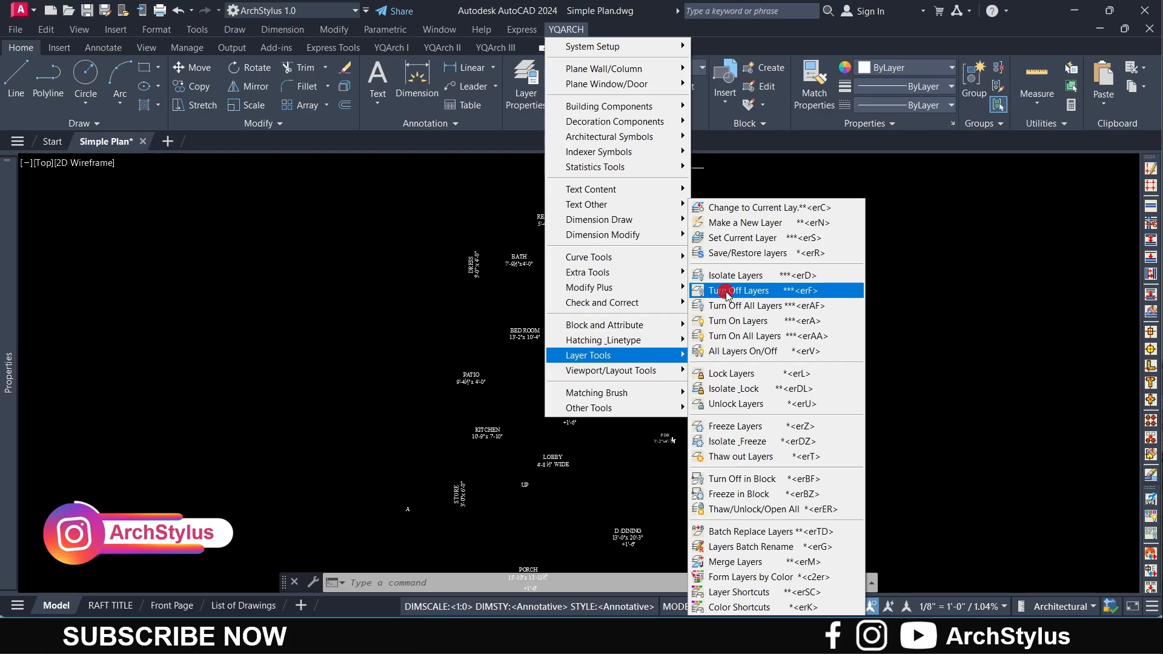
pyautogui.click(734, 321)
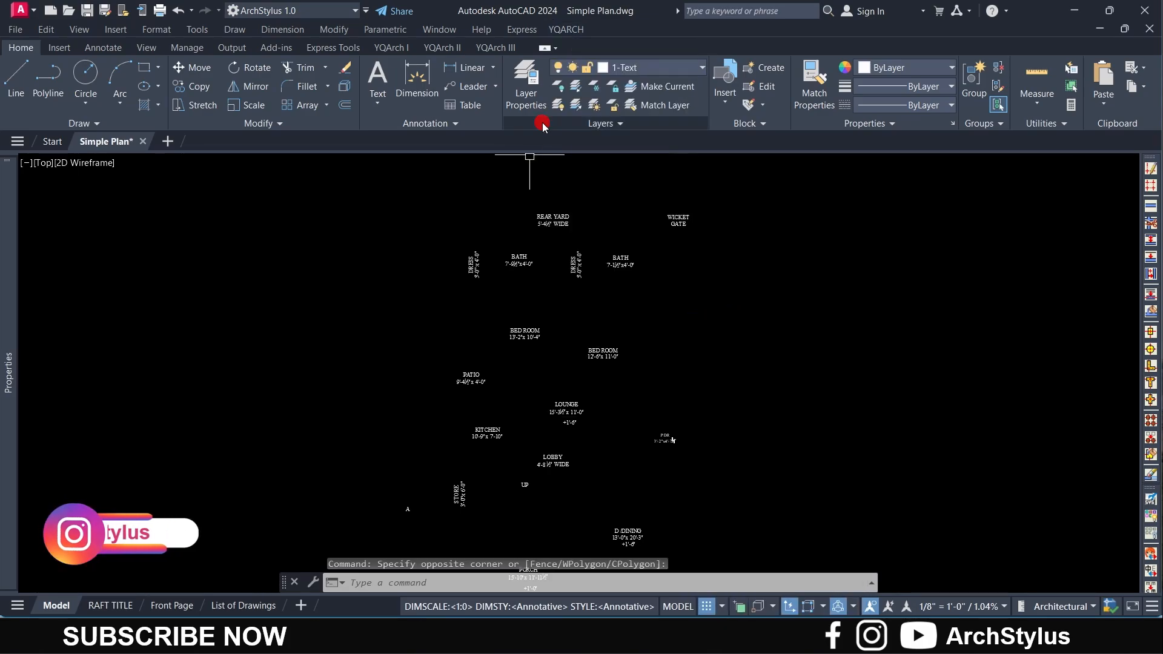
pyautogui.click(558, 105)
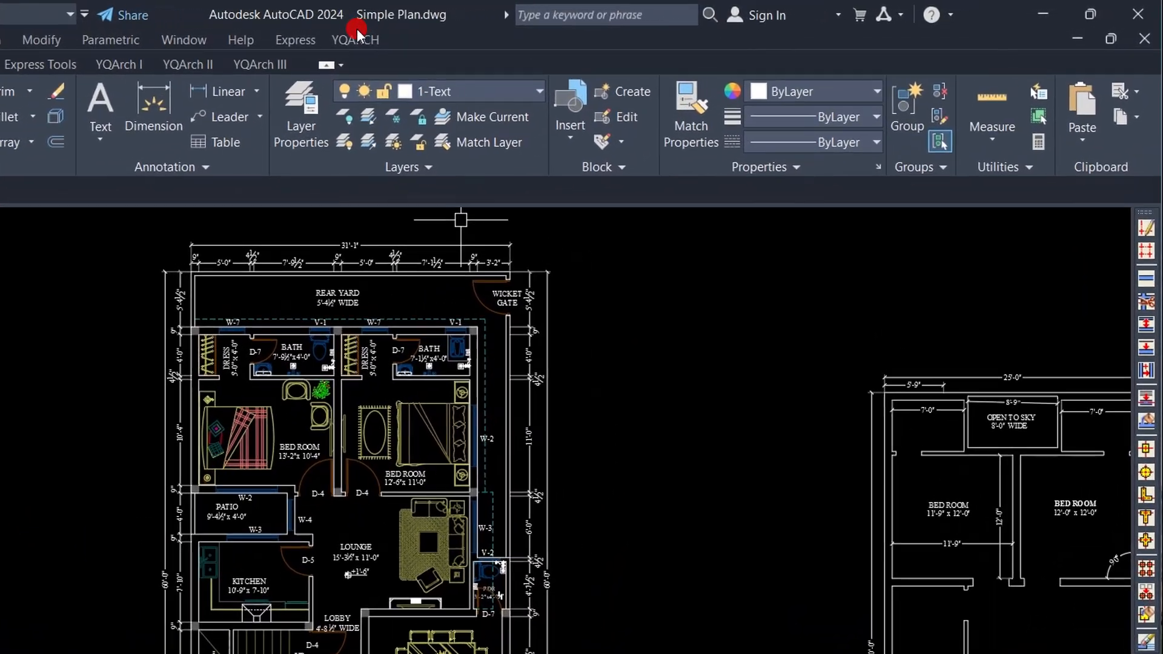
# Step: Turn off the room-label text layer with YQArch's Turn Off Layers by picking the first BATH label
pyautogui.click(566, 29)
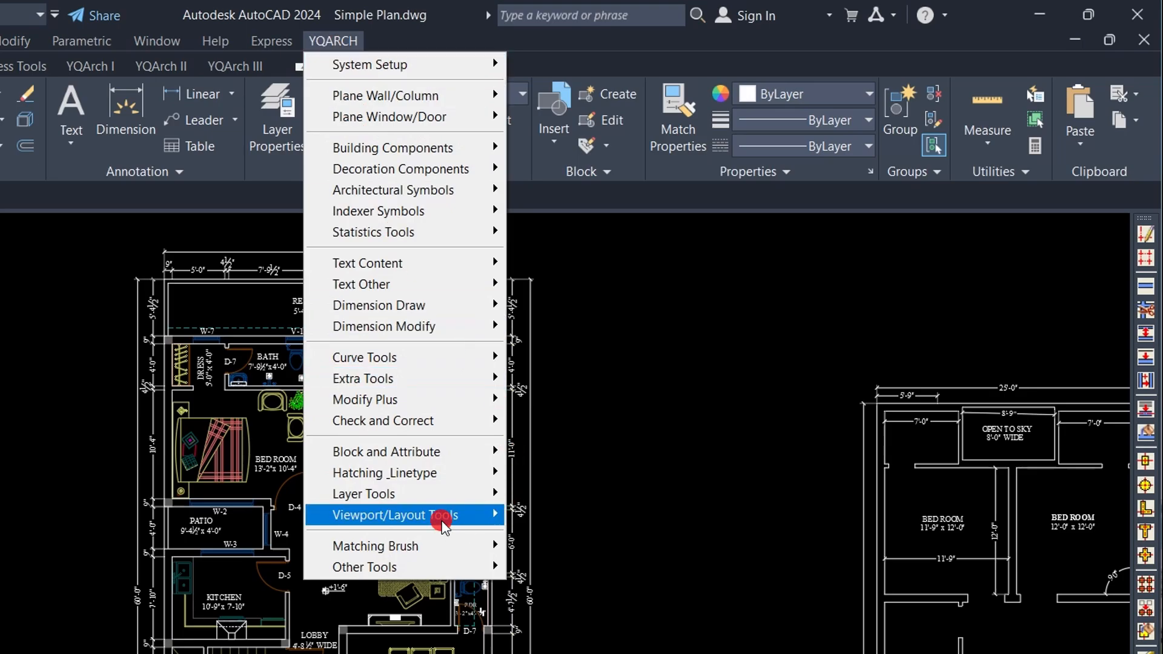
pyautogui.moveTo(363, 493)
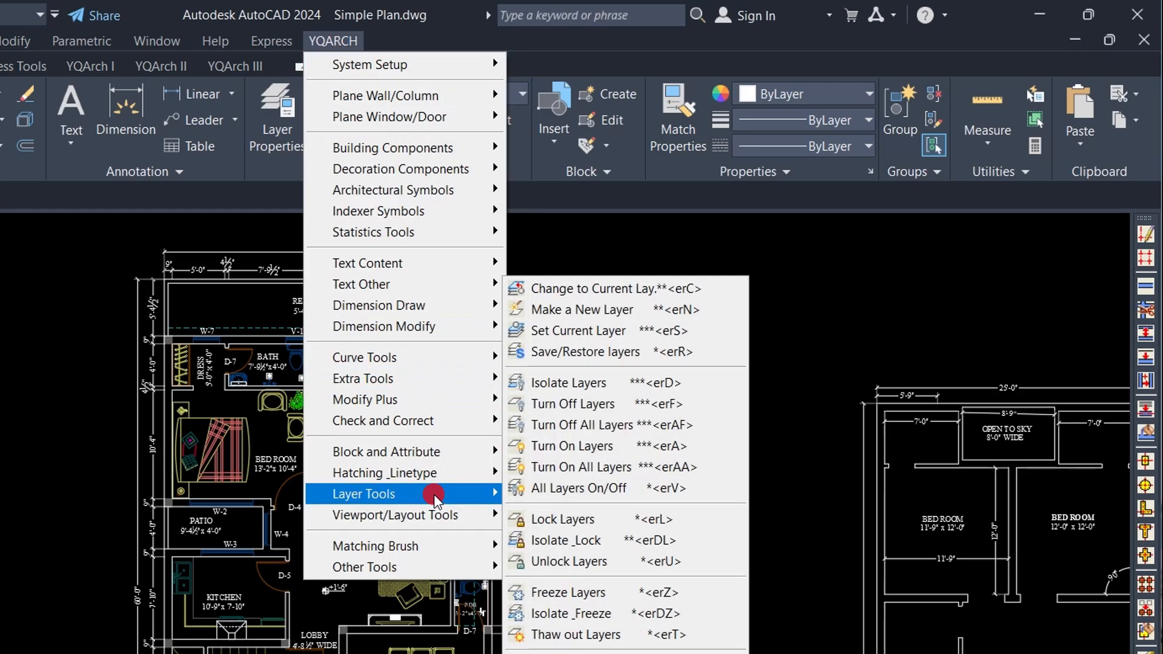
pyautogui.click(594, 404)
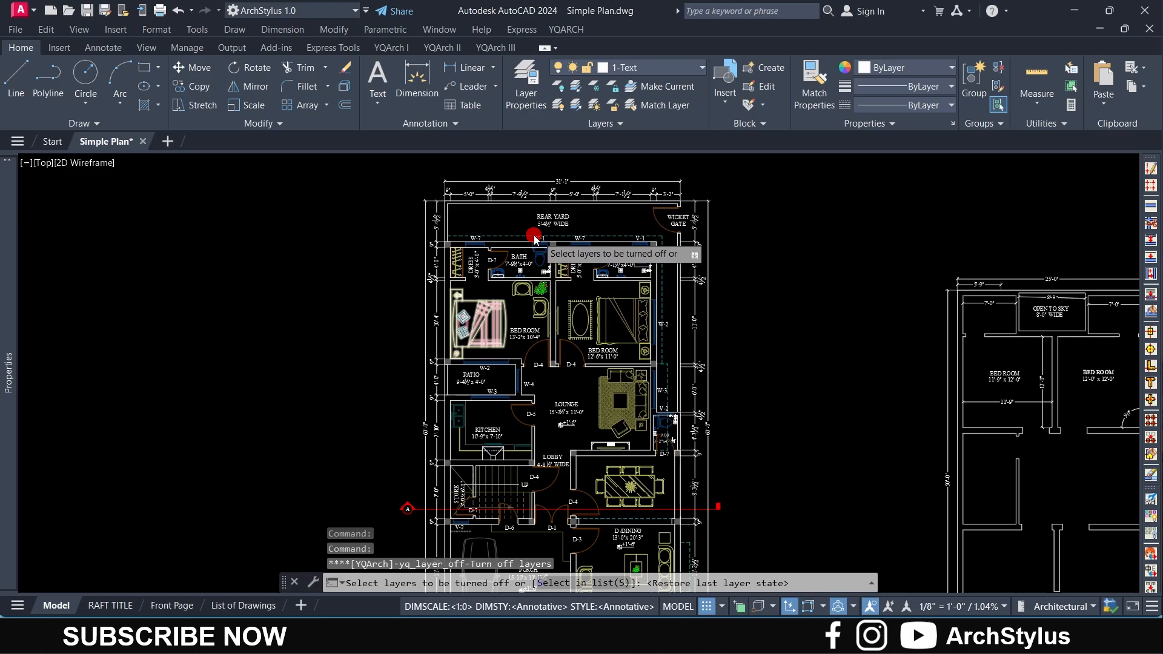
pyautogui.scroll(2, 534, 238)
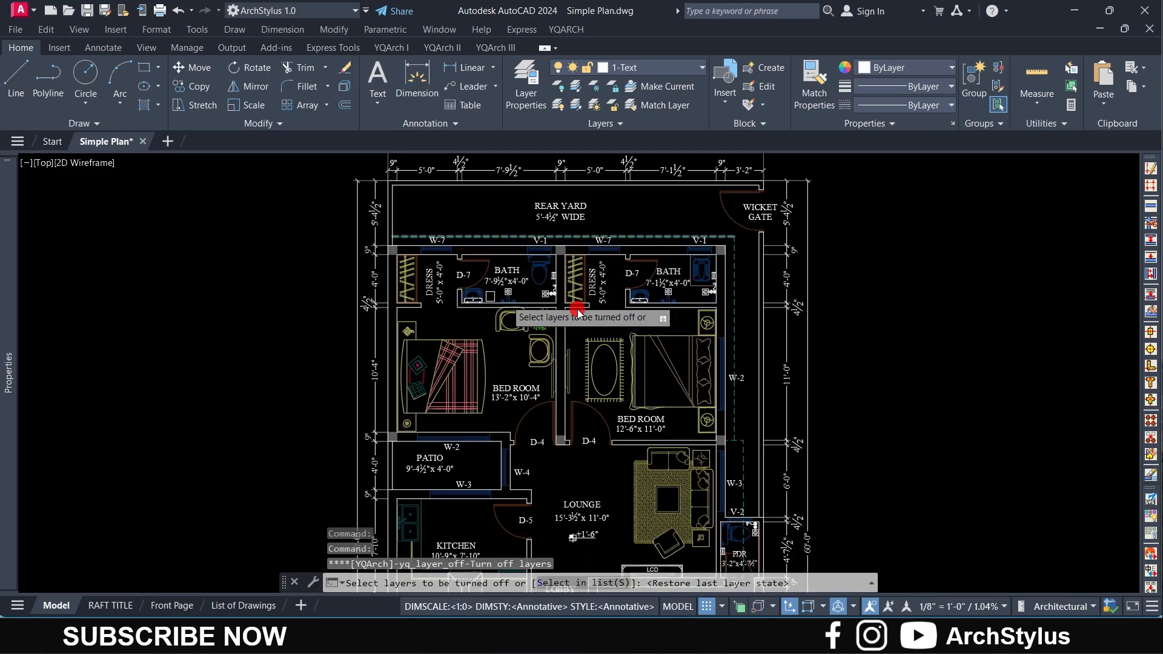
pyautogui.scroll(3, 628, 331)
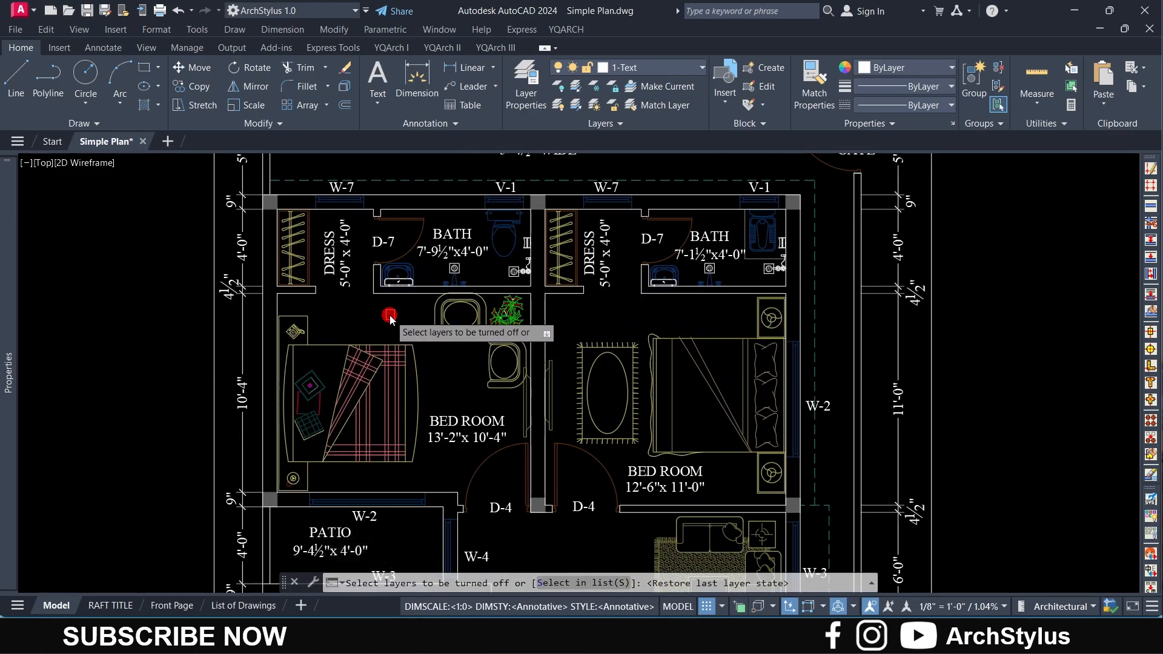
pyautogui.click(438, 240)
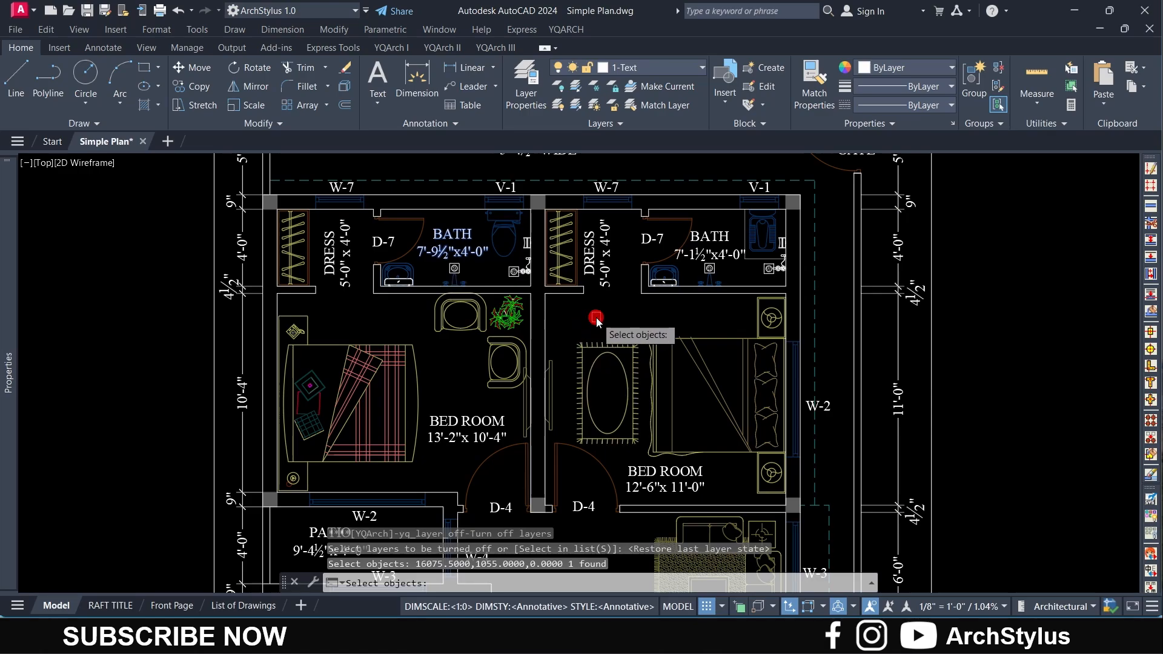
pyautogui.press('Return')
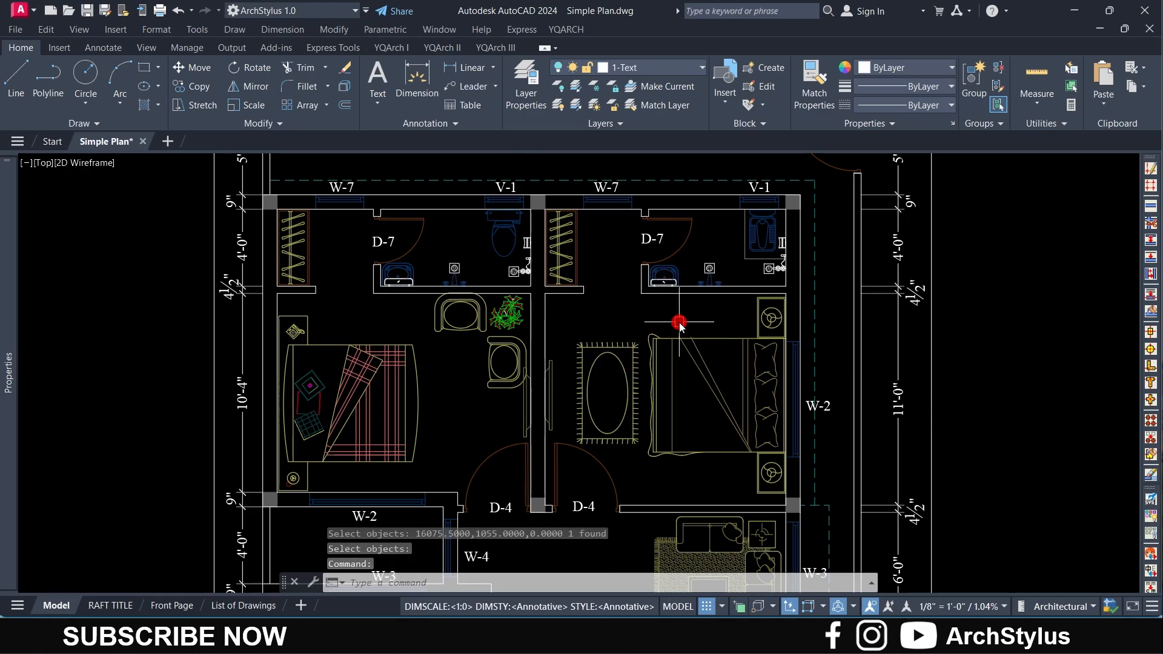
# Step: Undo the last Turn Off Layers operation
pyautogui.press('Escape')
pyautogui.write('u')
pyautogui.press('Return')
pyautogui.scroll(-4, 628, 261)
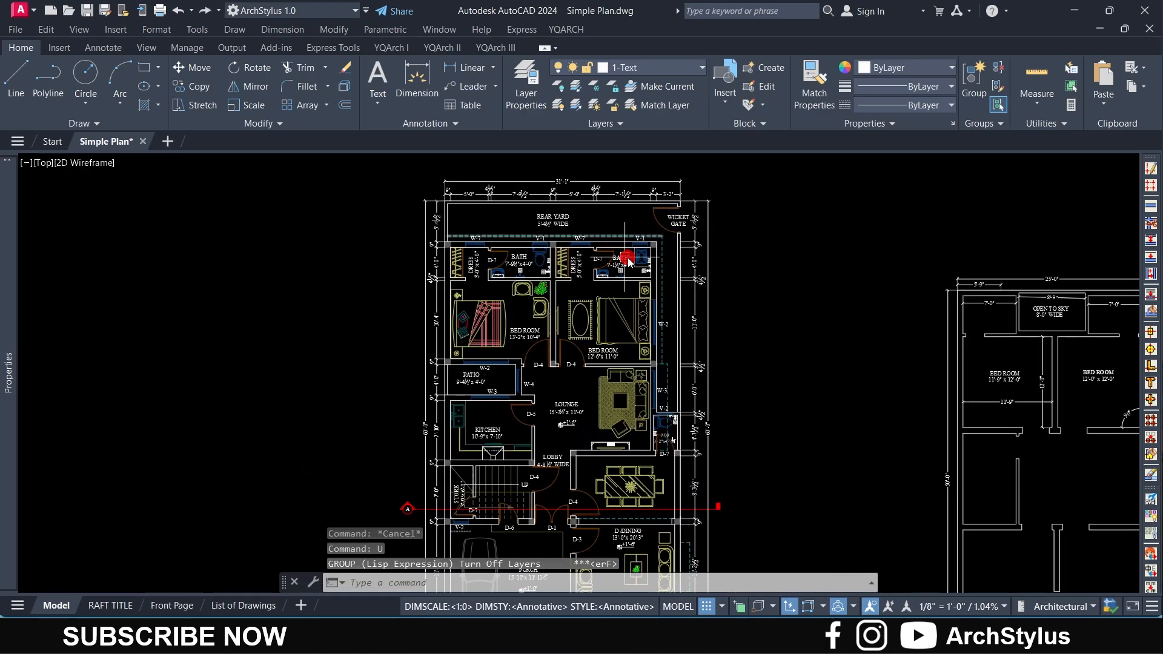
# Step: Start YQArch's Turn Off Layers and bring up its Select in list option for choosing layers by name
pyautogui.scroll(4, 606, 260)
pyautogui.click(567, 30)
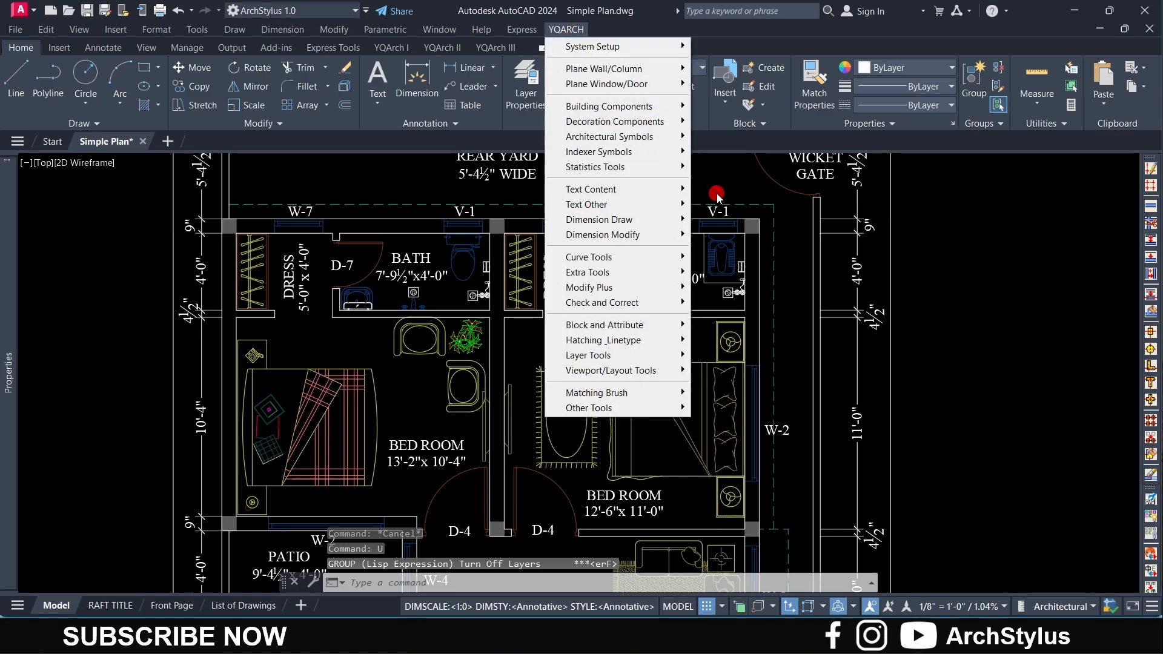
pyautogui.moveTo(612, 355)
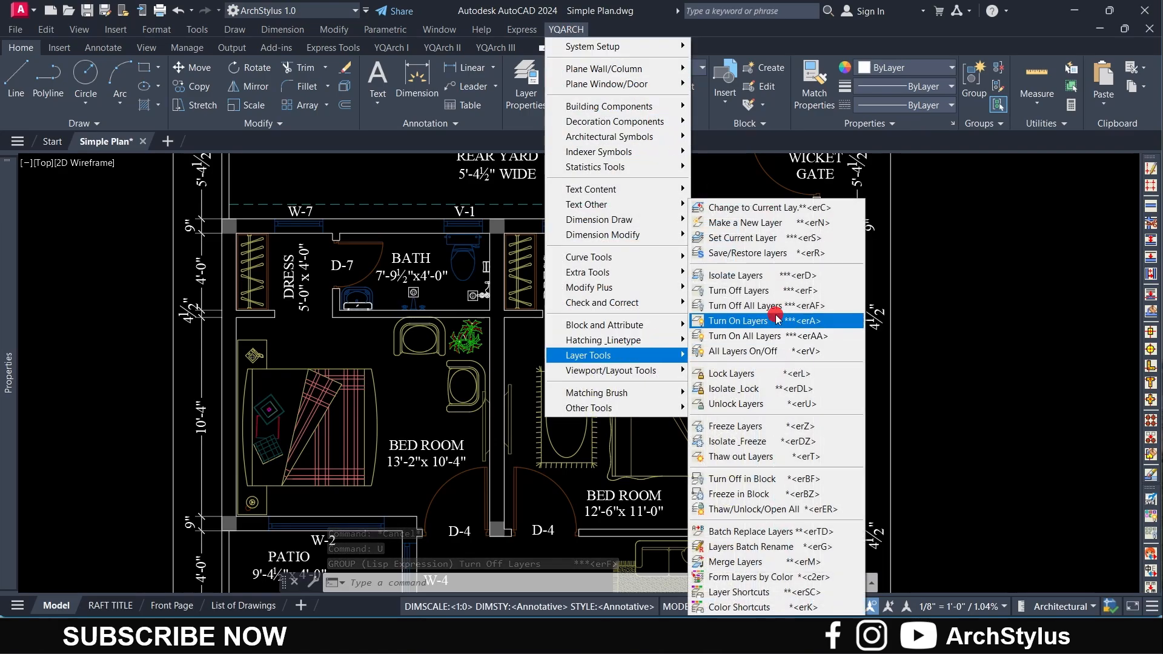
pyautogui.click(771, 292)
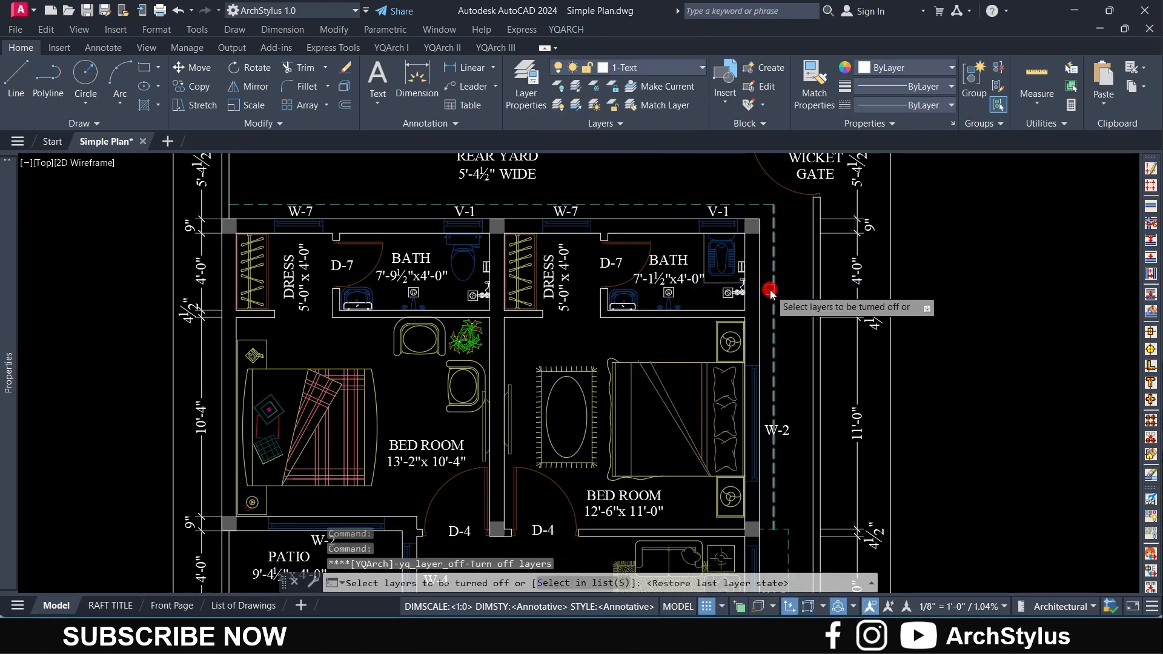
pyautogui.scroll(-2, 702, 315)
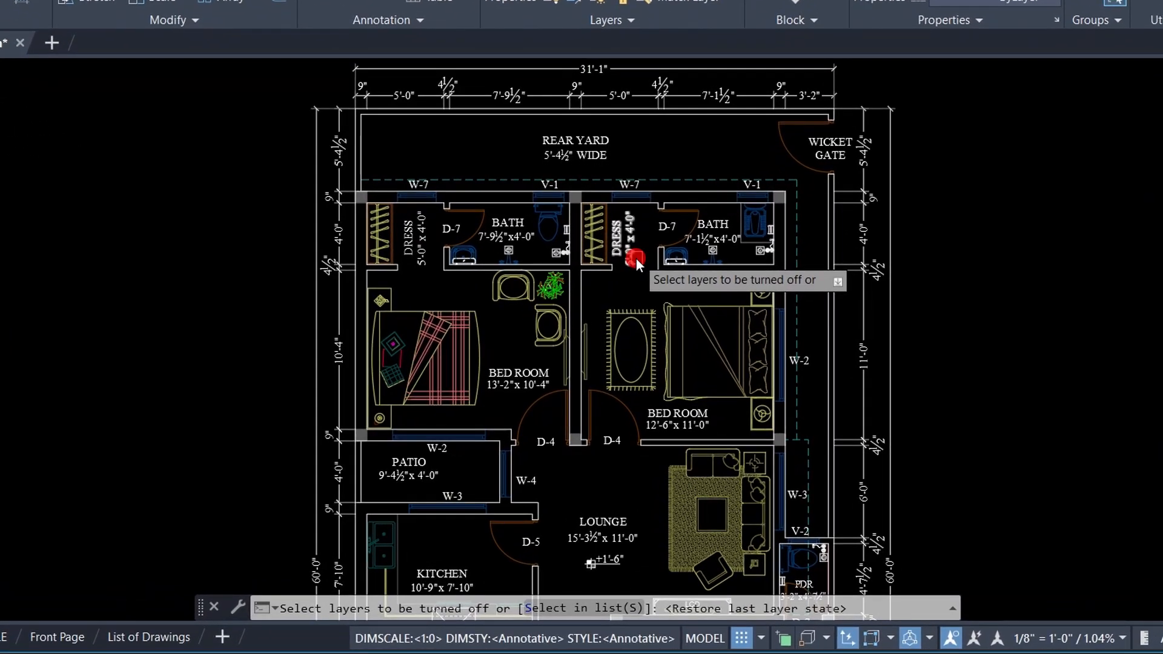
pyautogui.click(636, 259)
pyautogui.click(570, 609)
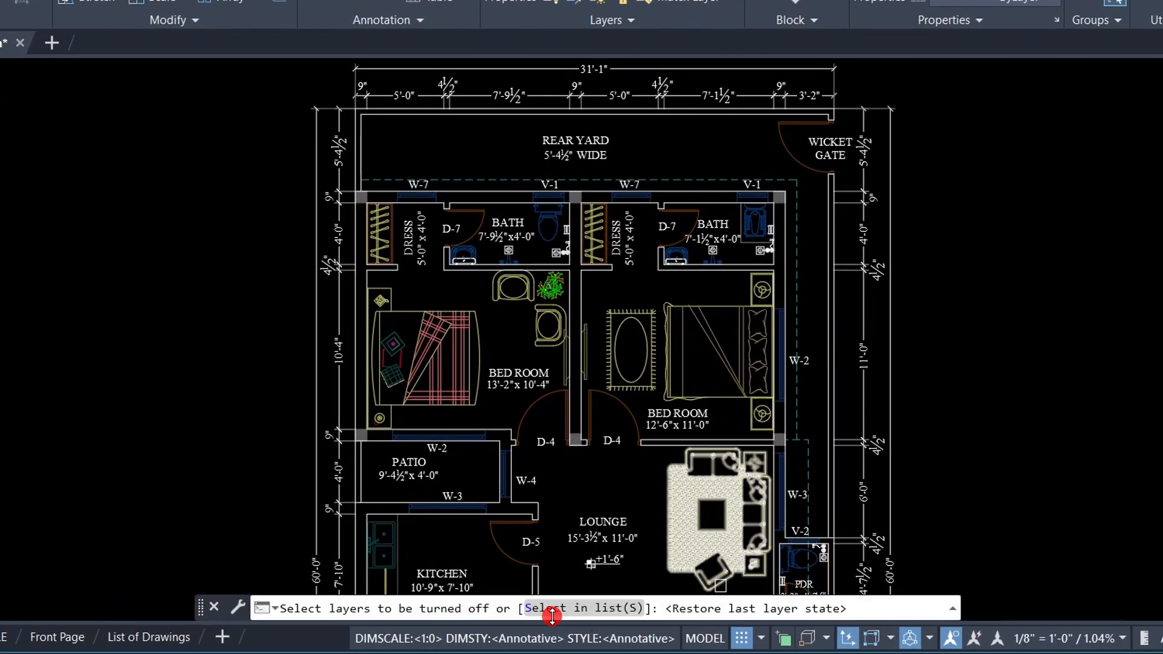
pyautogui.click(596, 609)
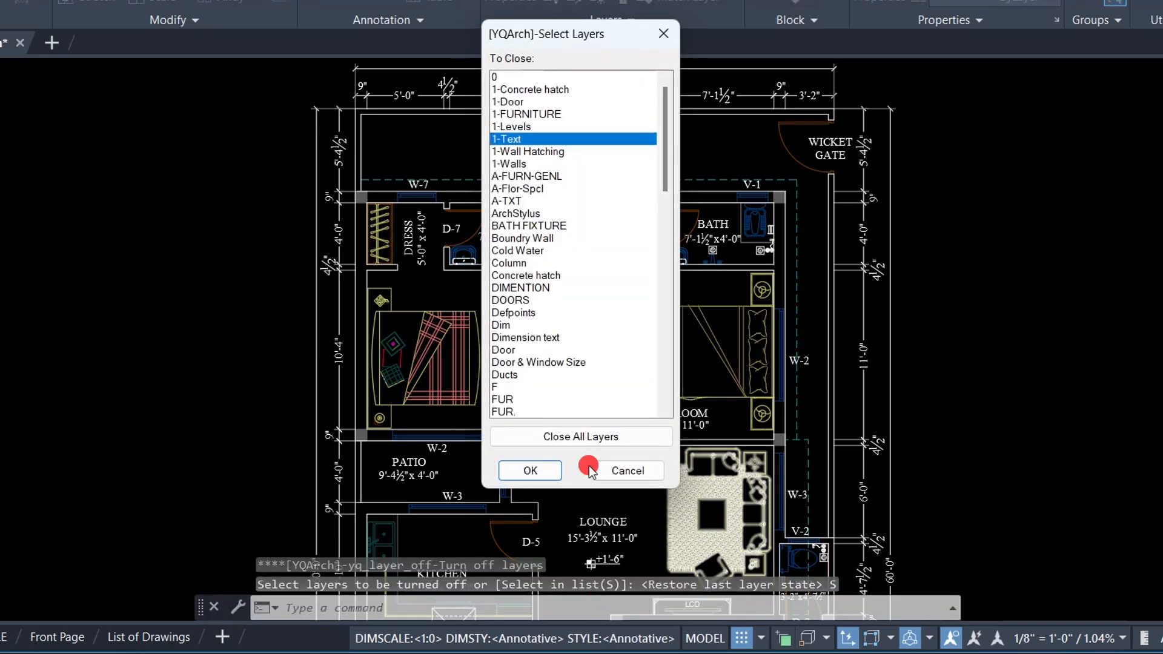
# Step: Turn off the 1-Walls layer by choosing it from YQArch's list of layers to close
pyautogui.scroll(-4, 533, 158)
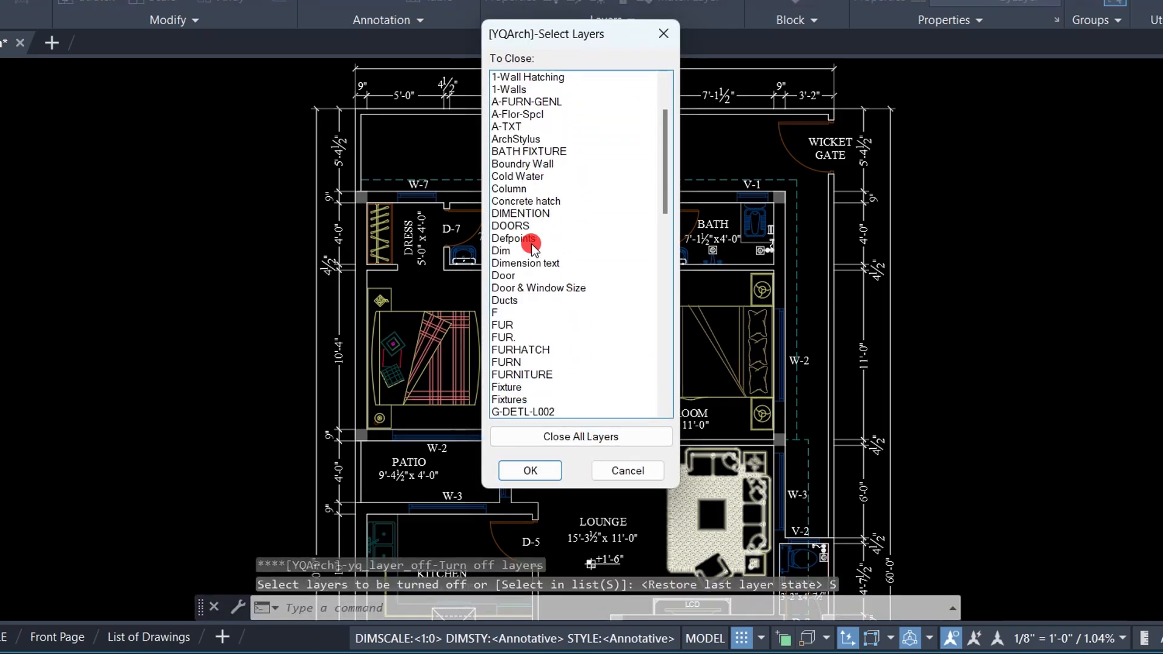
pyautogui.scroll(5, 530, 273)
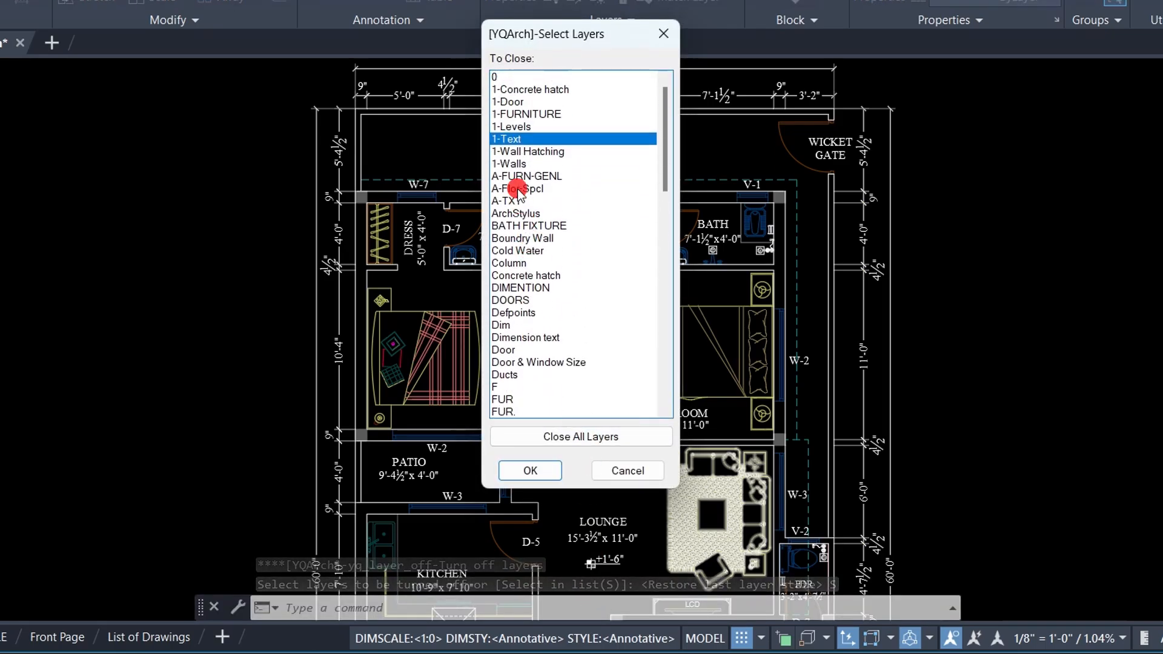
pyautogui.scroll(-2, 532, 330)
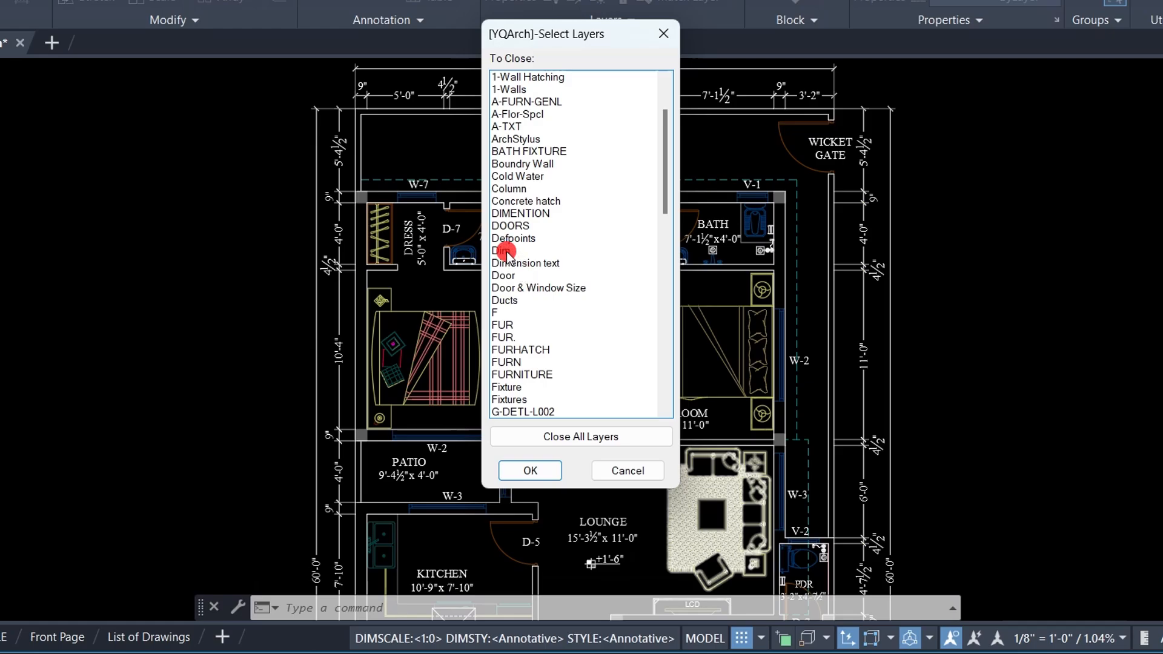
pyautogui.click(528, 251)
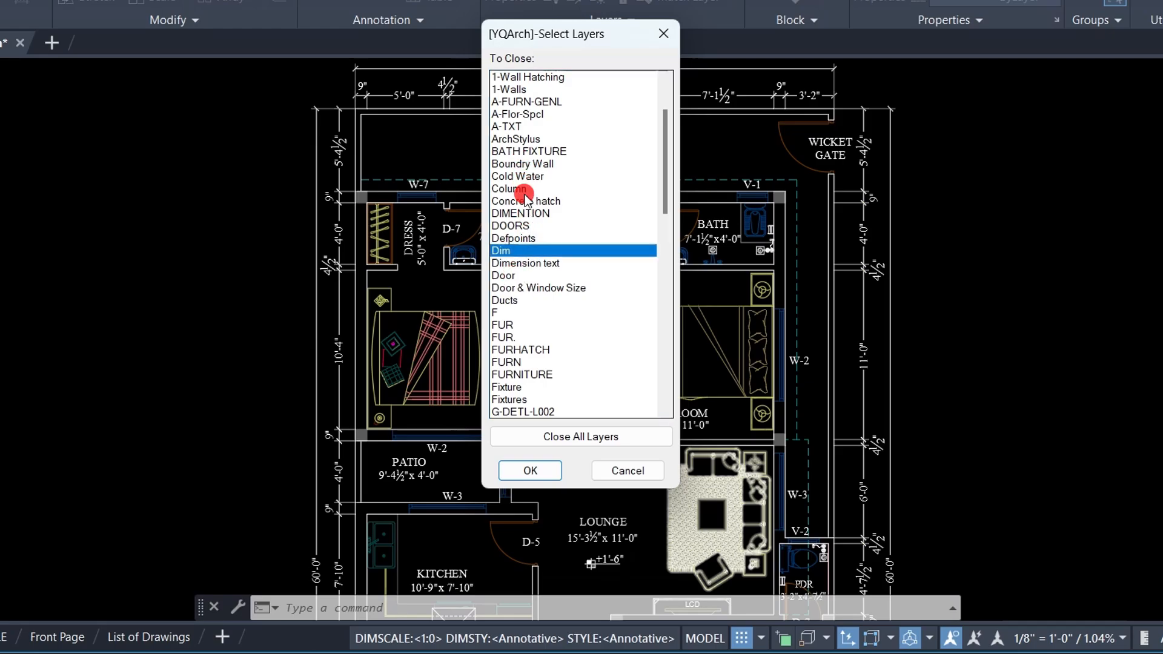
pyautogui.click(511, 91)
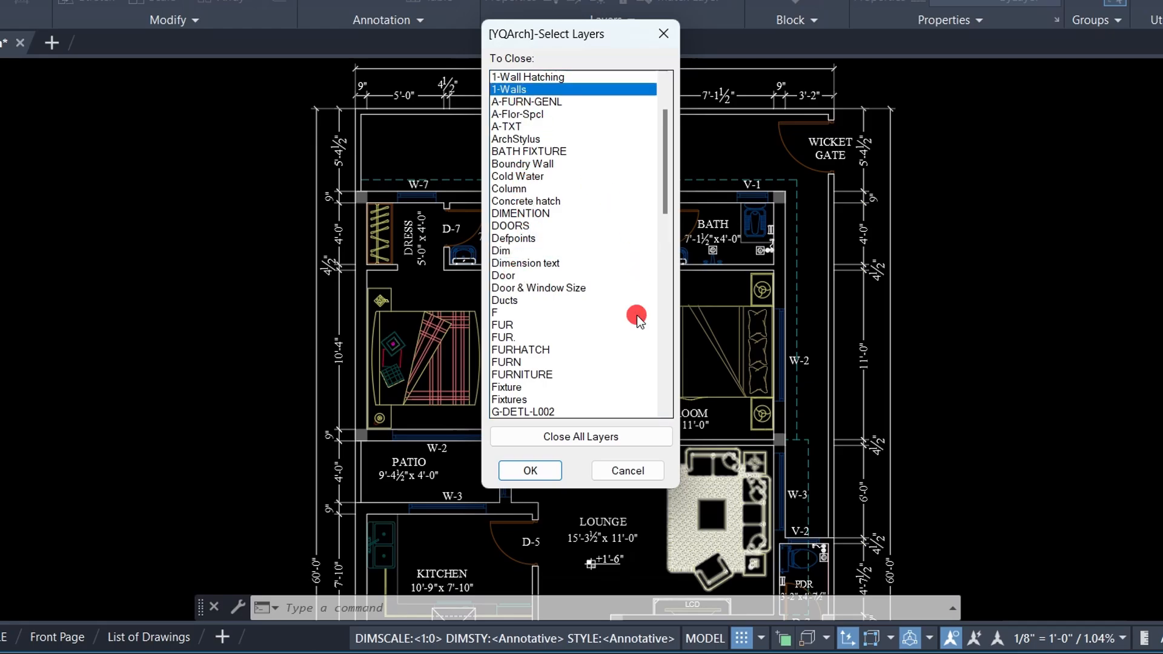
pyautogui.click(532, 471)
pyautogui.scroll(2, 601, 257)
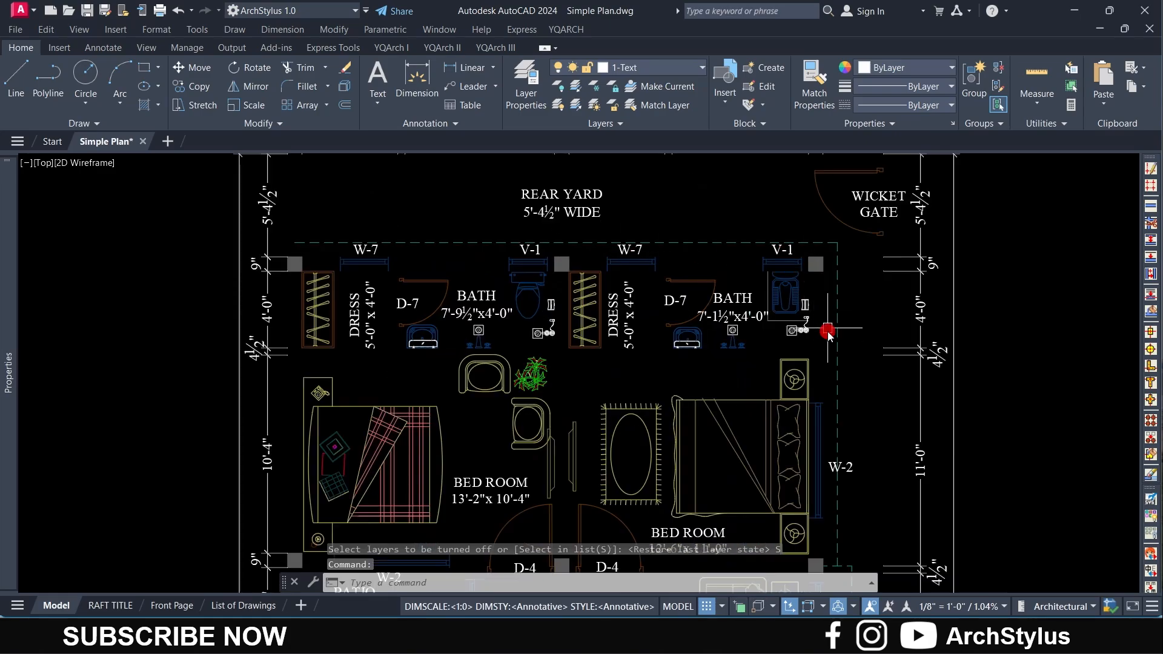
# Step: Turn all layers of the drawing back on
pyautogui.click(748, 357)
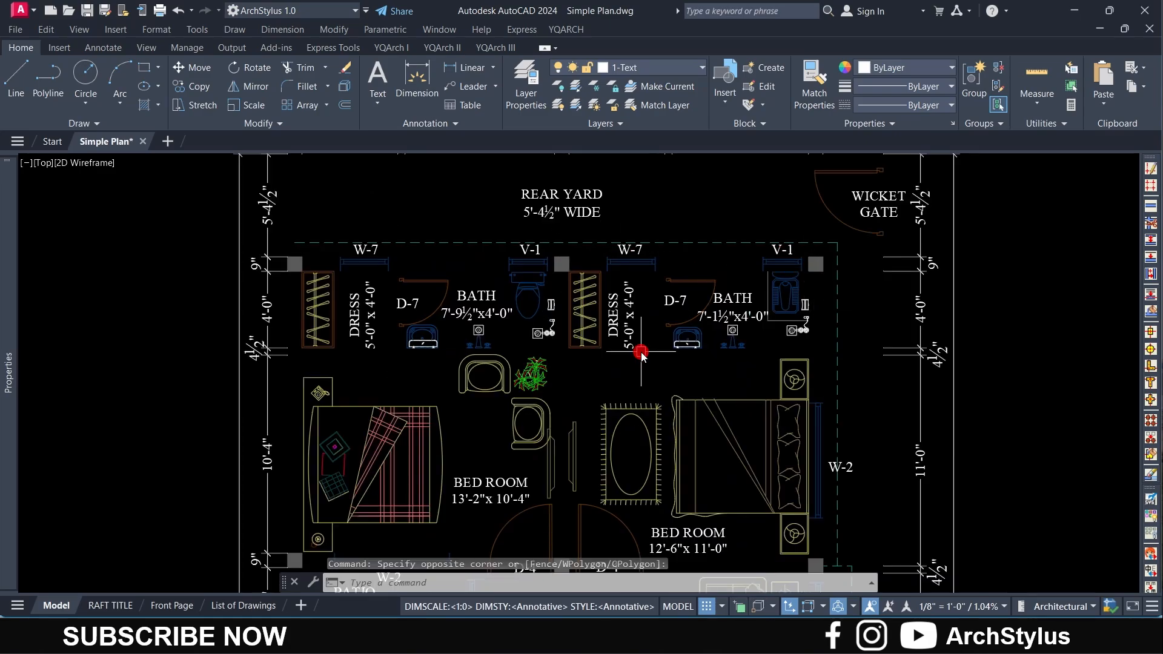
pyautogui.click(566, 29)
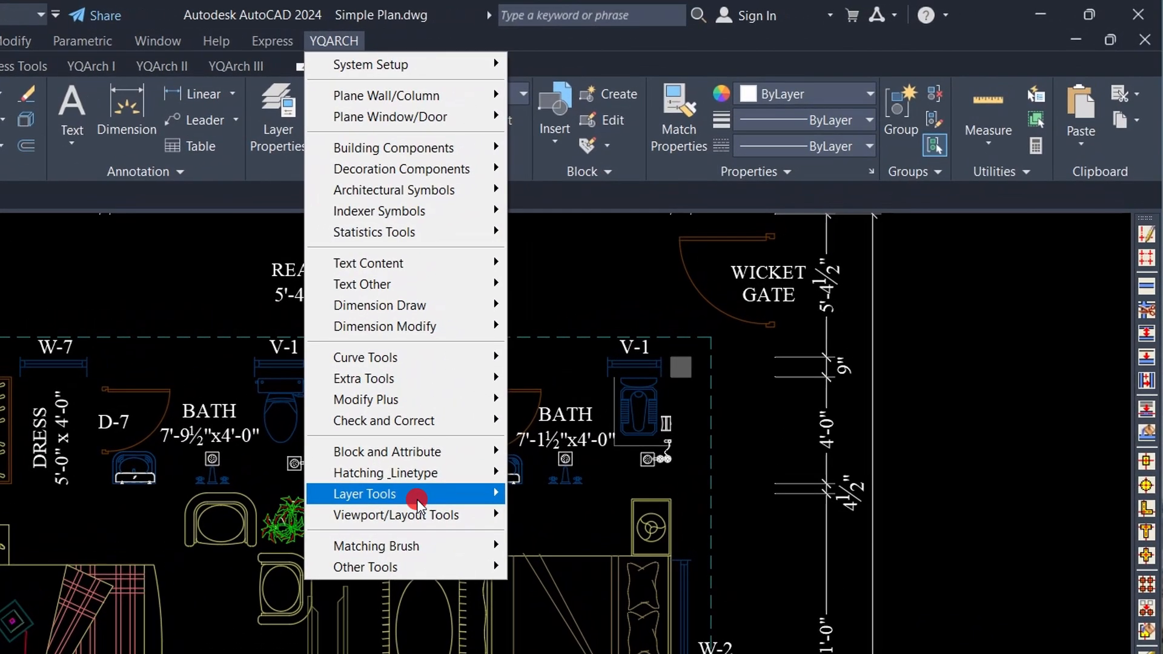
pyautogui.moveTo(679, 355)
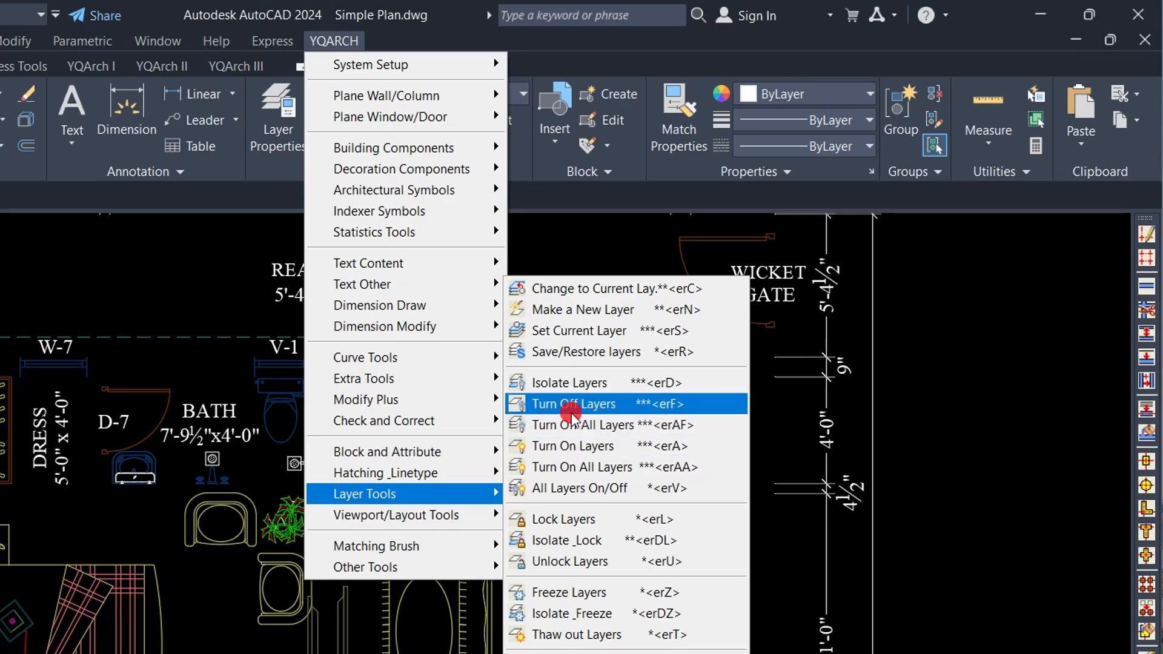
pyautogui.click(606, 428)
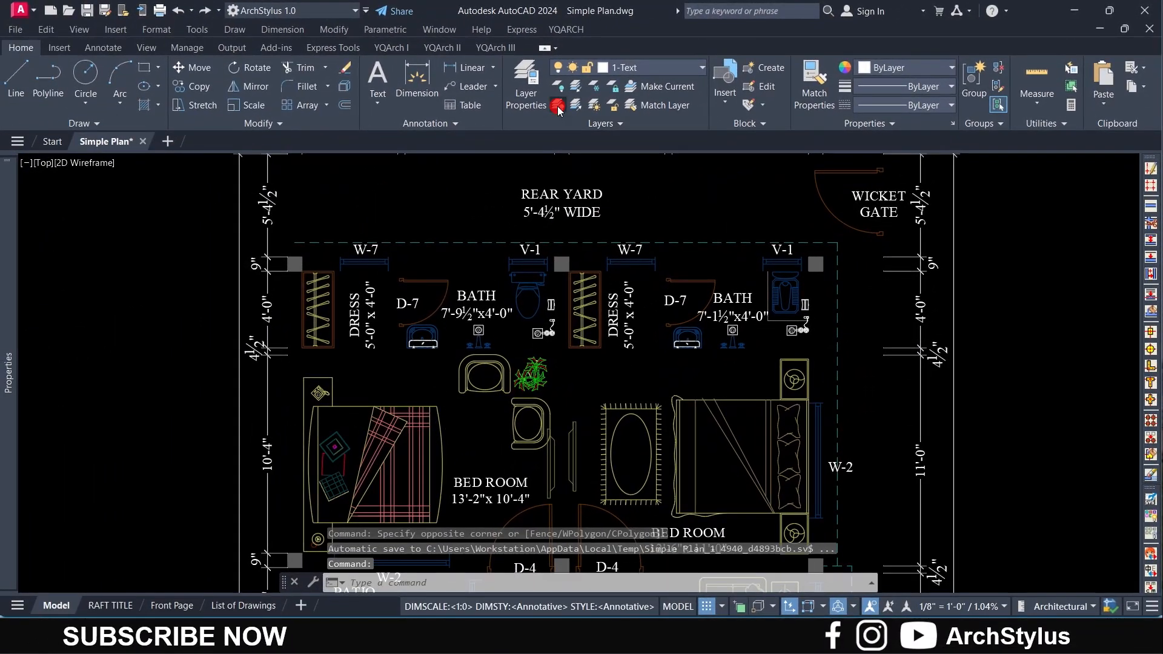
pyautogui.click(557, 107)
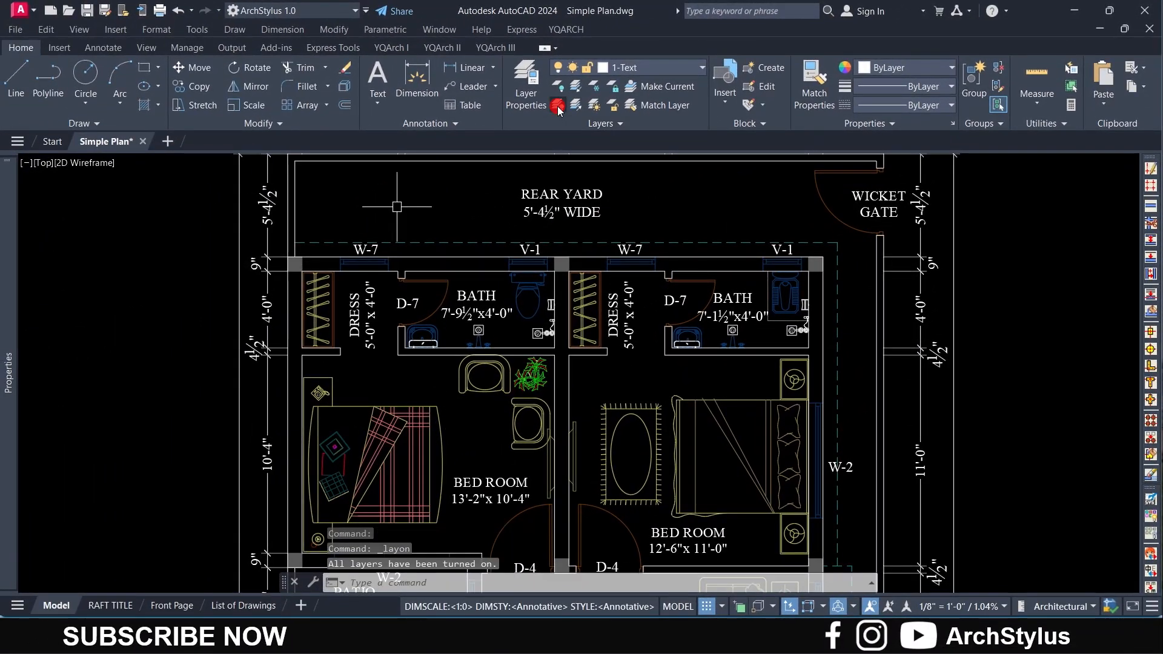
# Step: Turn off all layers except the current one with YQArch's Turn Off All Layers, and undo that operation
pyautogui.click(568, 30)
pyautogui.moveTo(614, 357)
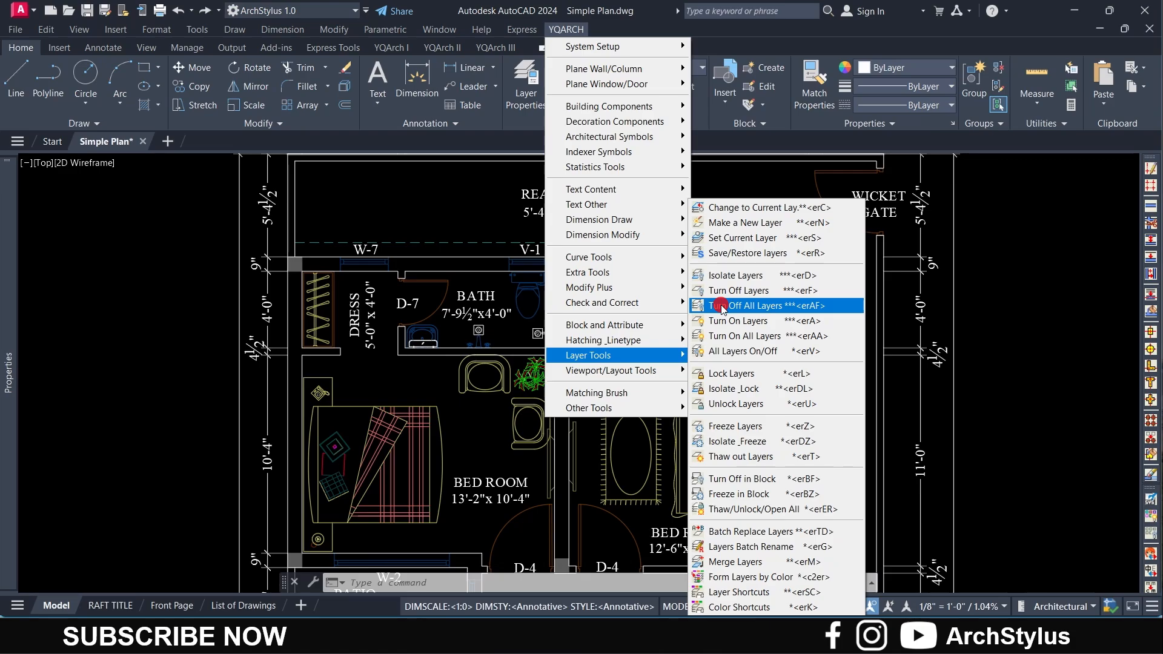
pyautogui.click(722, 307)
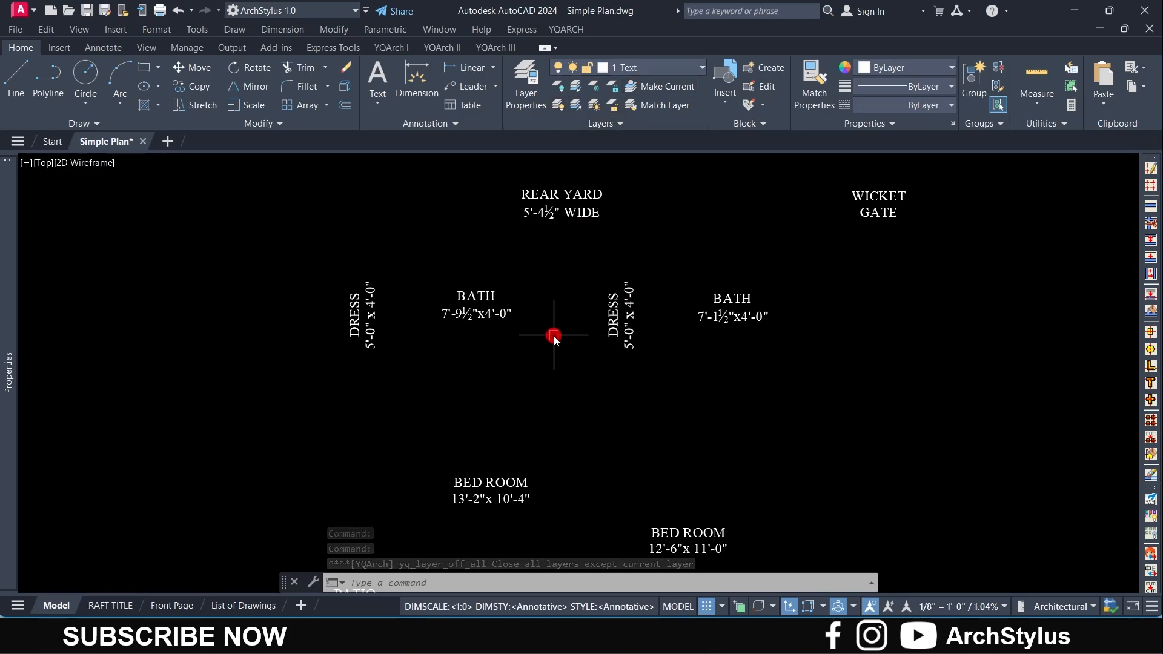
pyautogui.write('u')
pyautogui.press('Return')
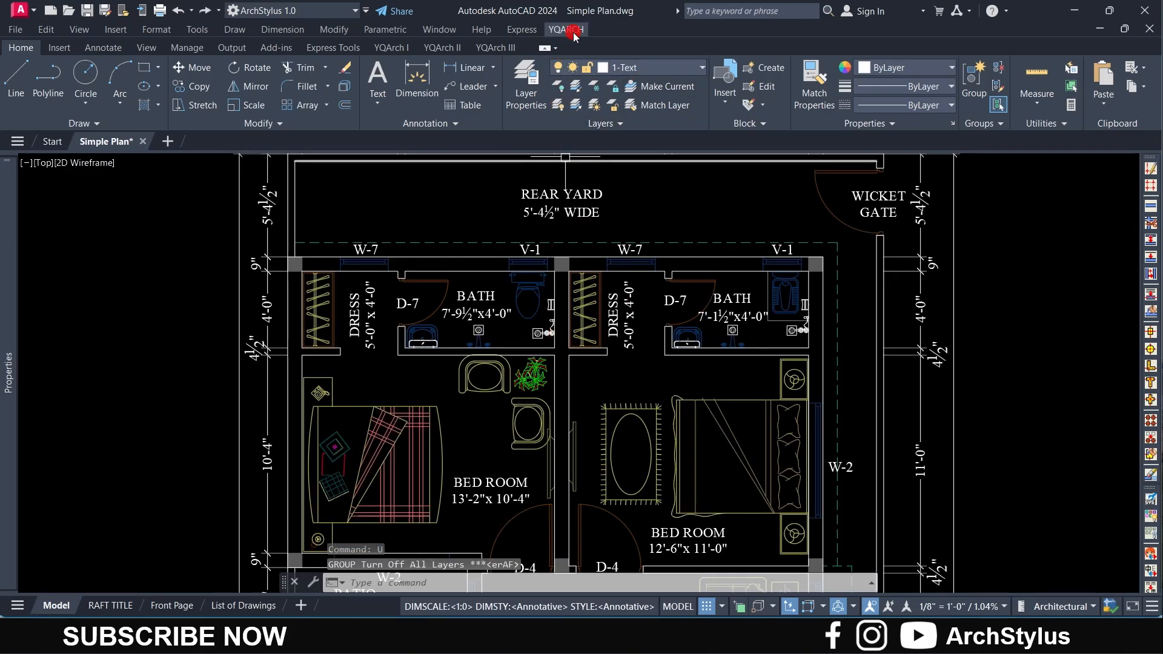
# Step: Turn off the layers of the first BATH label, the wall line above it and the dashed beam line with YQArch's Turn Off Layers
pyautogui.click(574, 29)
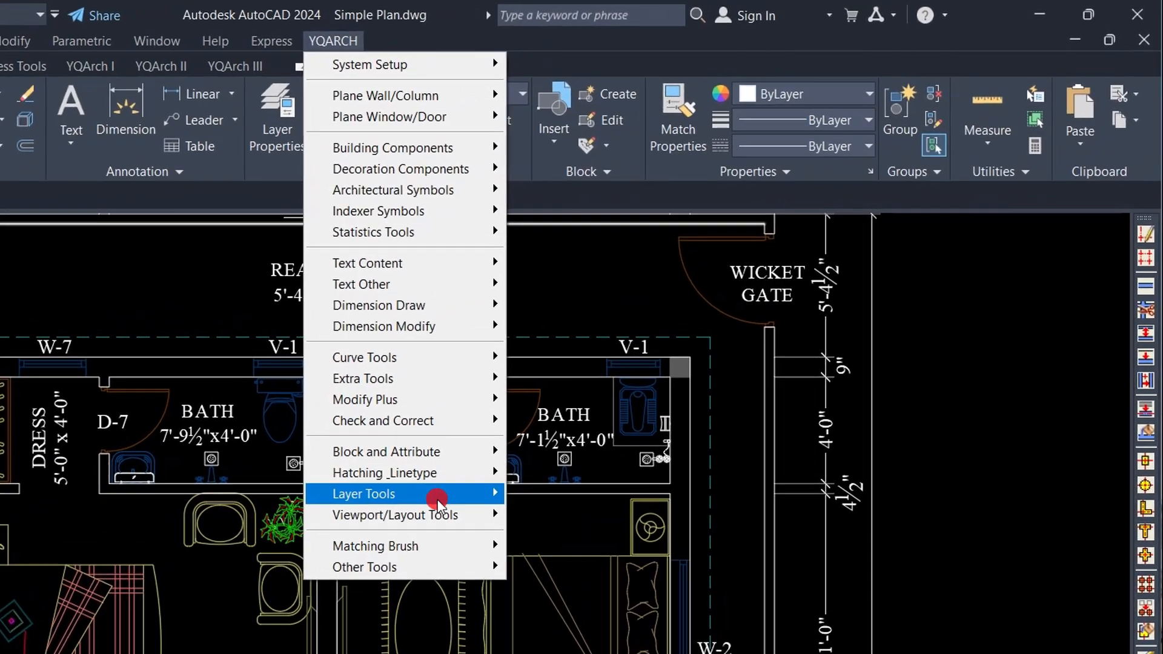
pyautogui.moveTo(680, 355)
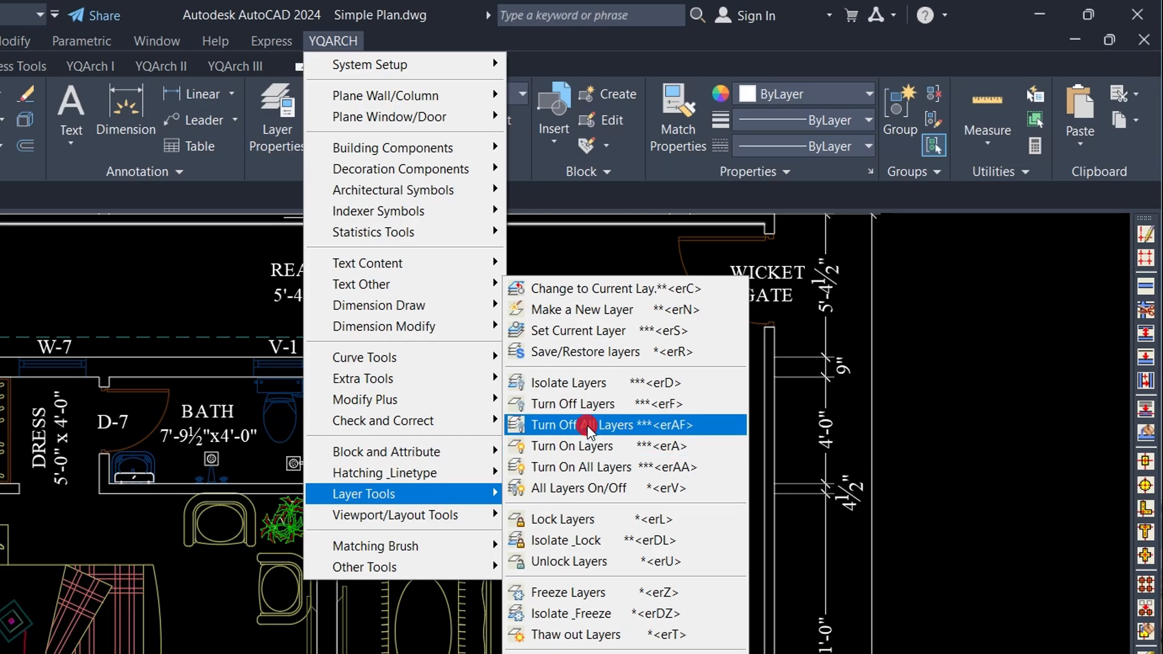
pyautogui.click(586, 403)
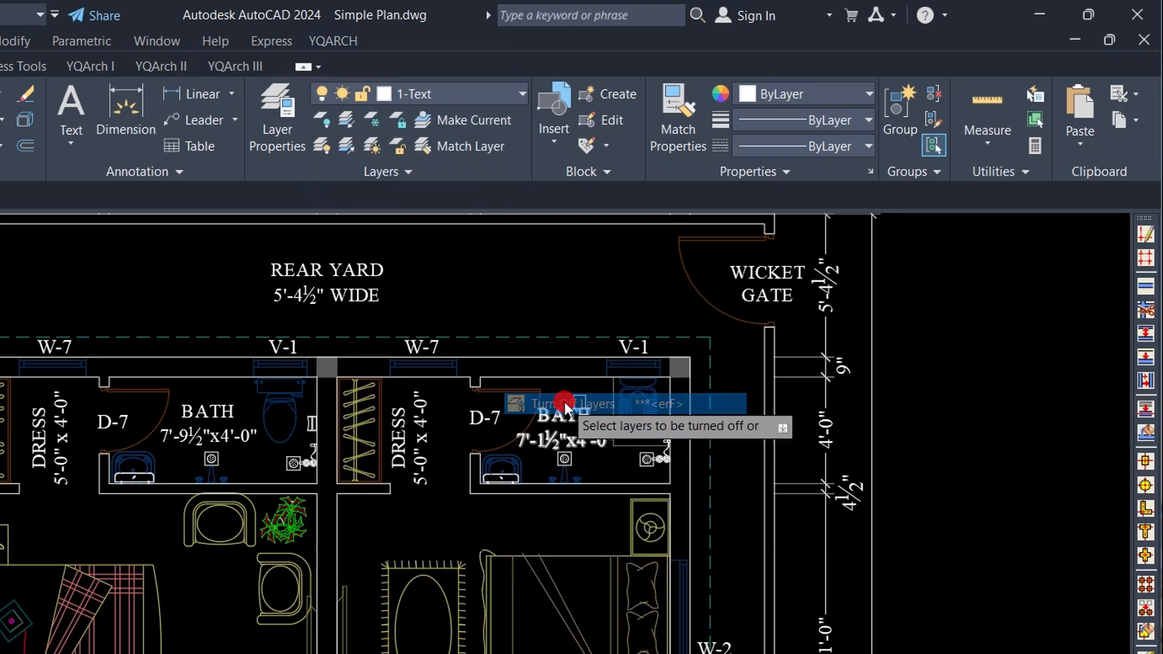
pyautogui.click(218, 424)
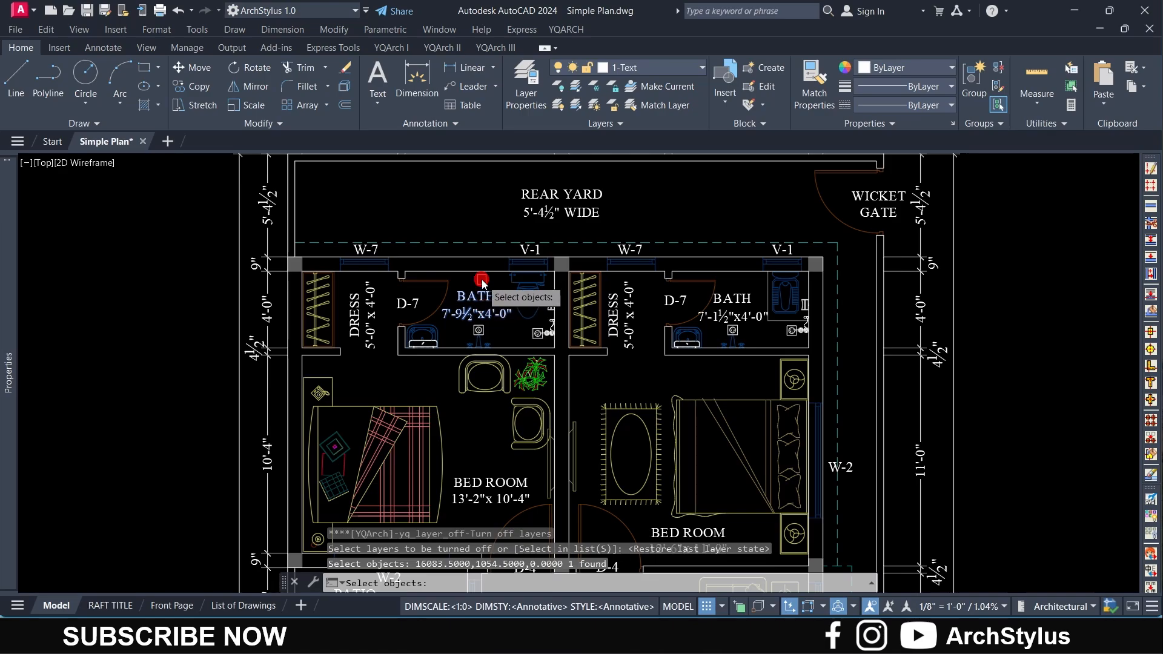
pyautogui.click(474, 257)
pyautogui.click(474, 241)
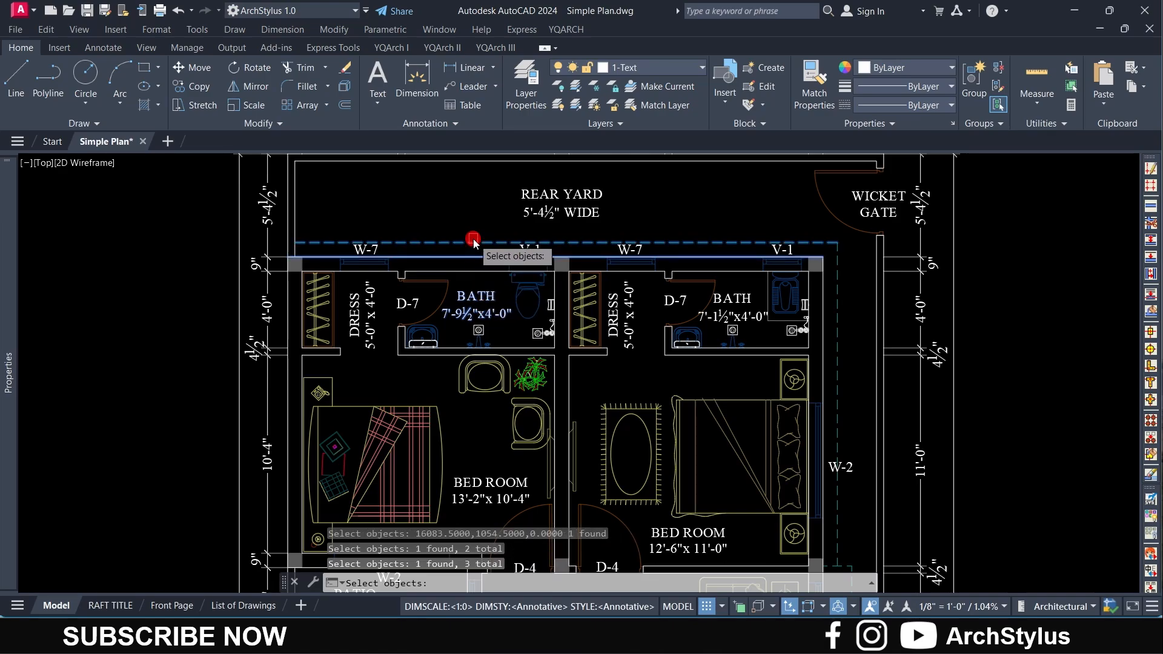
pyautogui.press('Return')
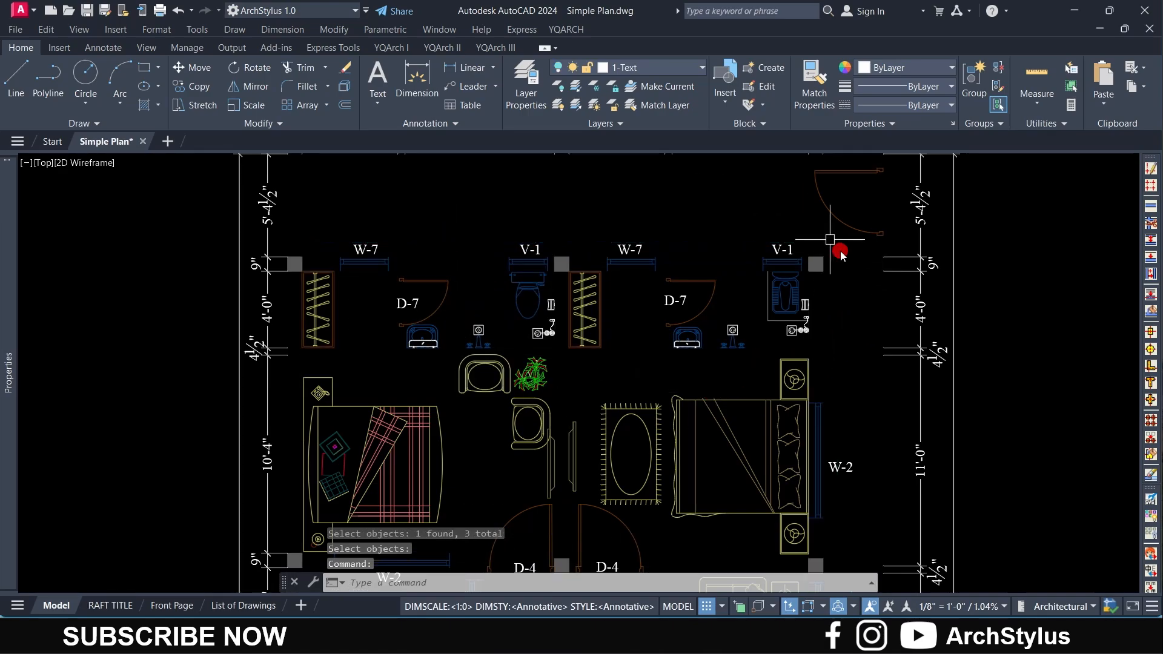
# Step: Restore every turned-off layer with YQArch's Turn On Layers, using its Open All Layers option
pyautogui.click(565, 29)
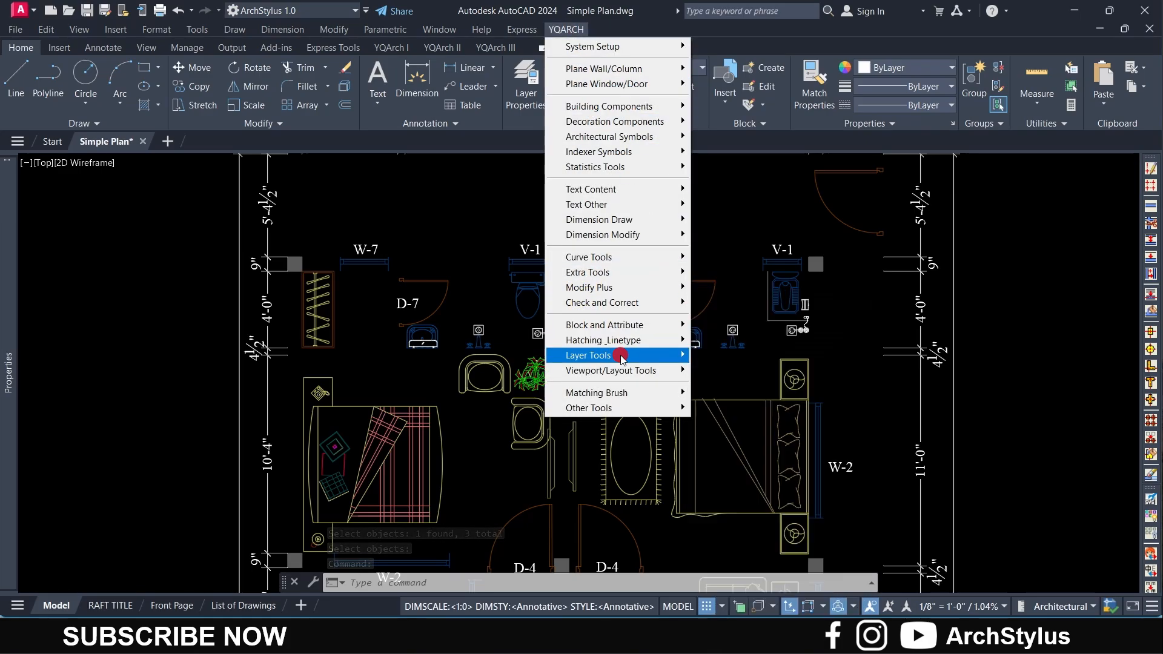
pyautogui.moveTo(618, 356)
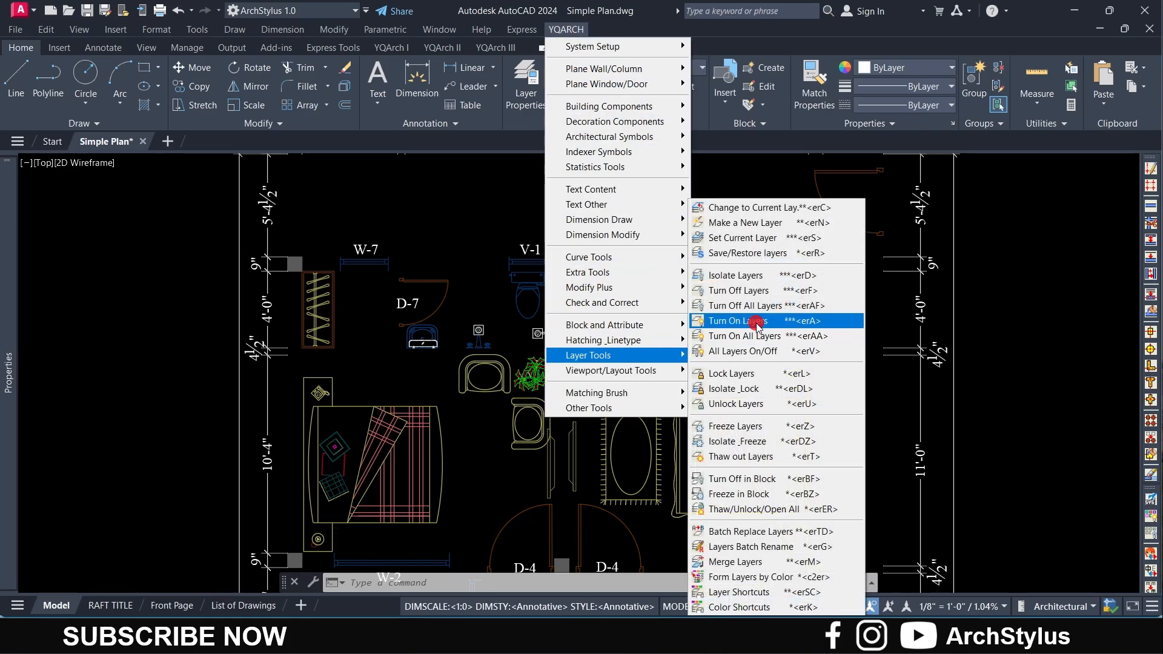
pyautogui.click(757, 321)
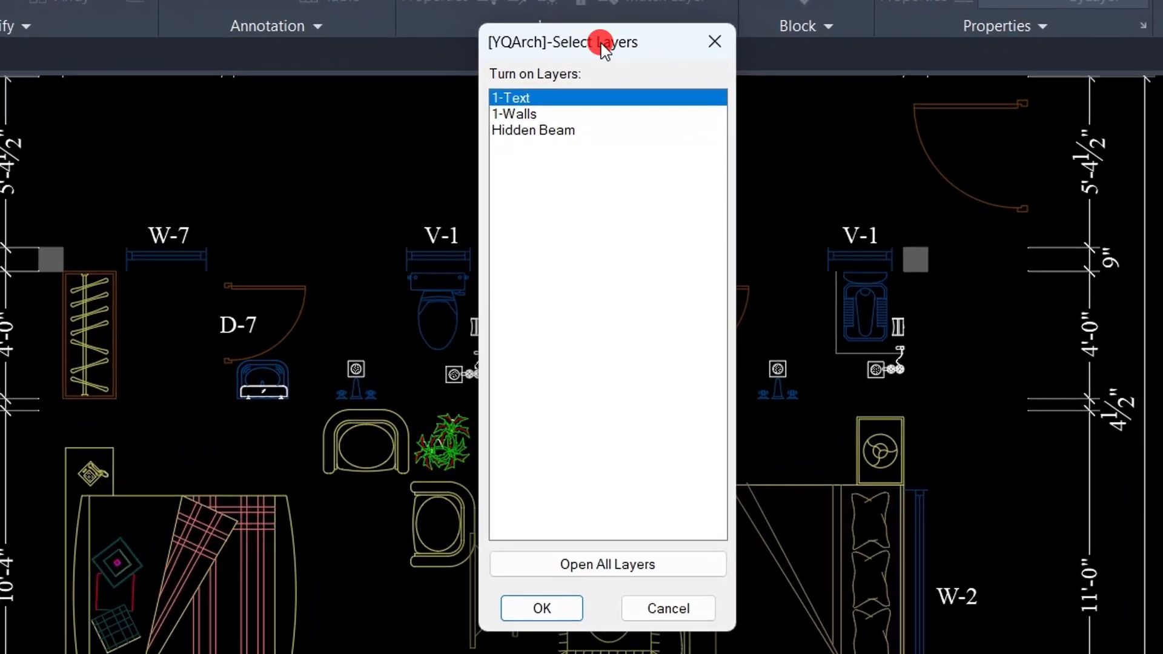
pyautogui.moveTo(600, 42); pyautogui.dragTo(590, 44)
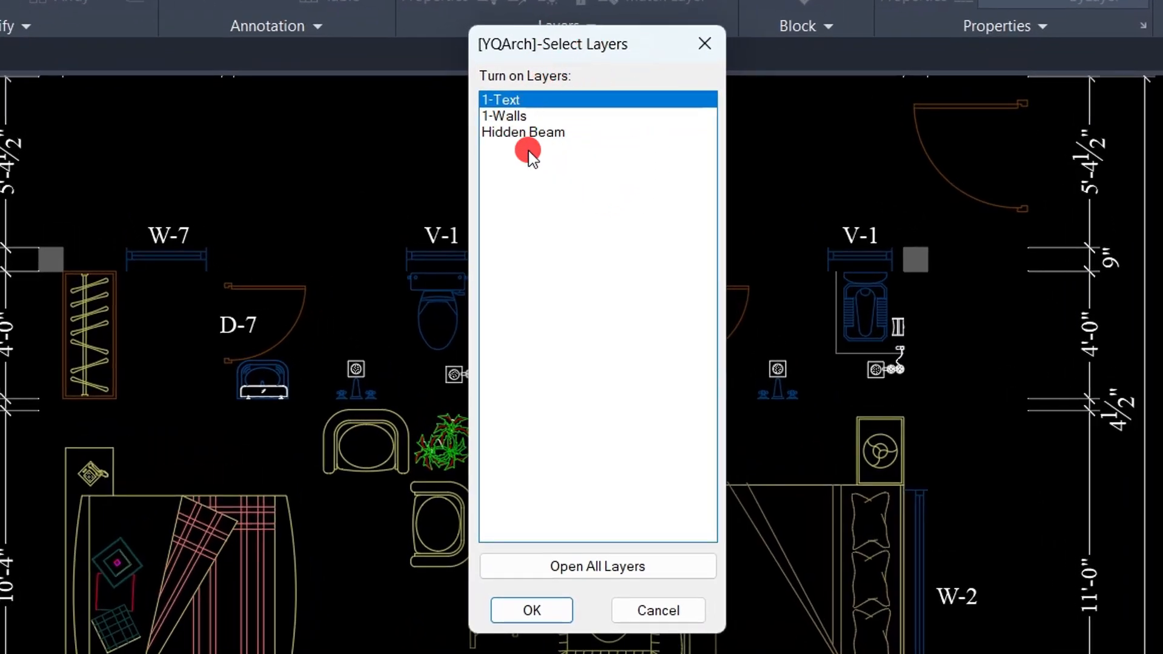
pyautogui.click(517, 118)
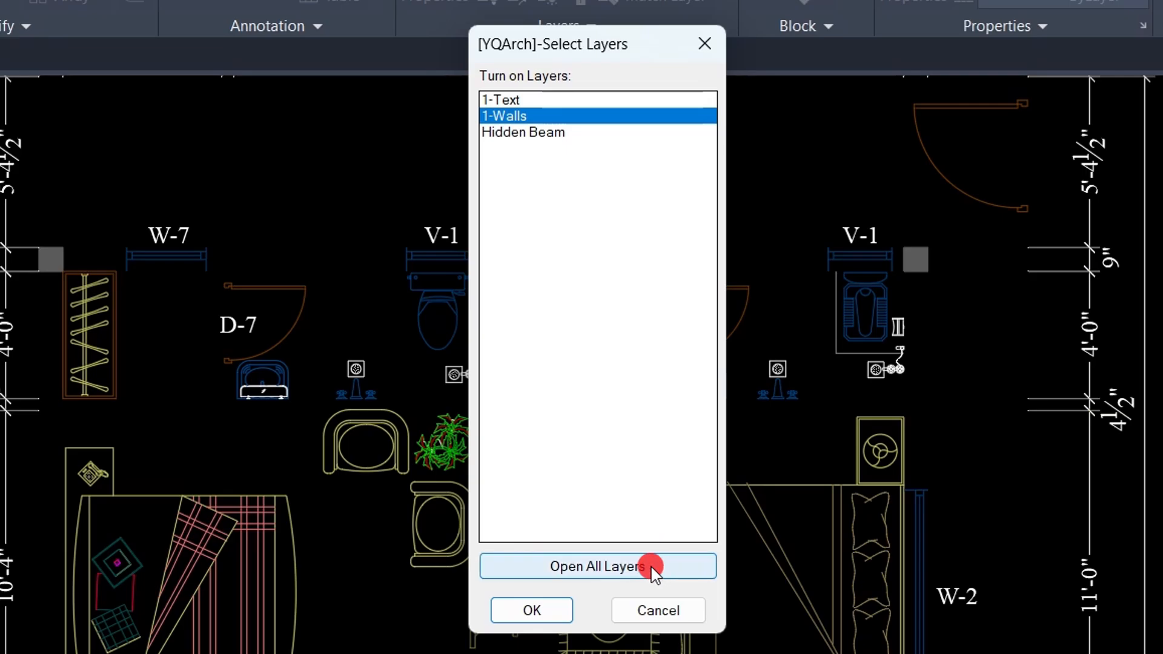
pyautogui.click(617, 569)
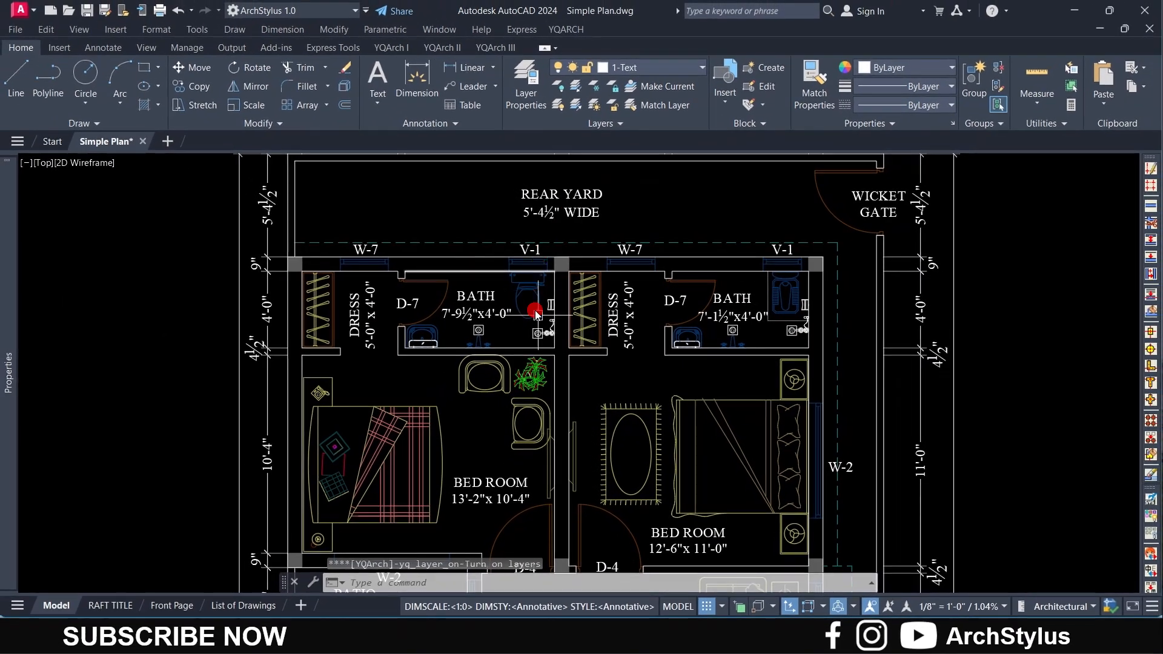
# Step: Turn off every layer except the current 1-Text layer with YQArch's Turn Off All Layers
pyautogui.click(564, 30)
pyautogui.moveTo(553, 376)
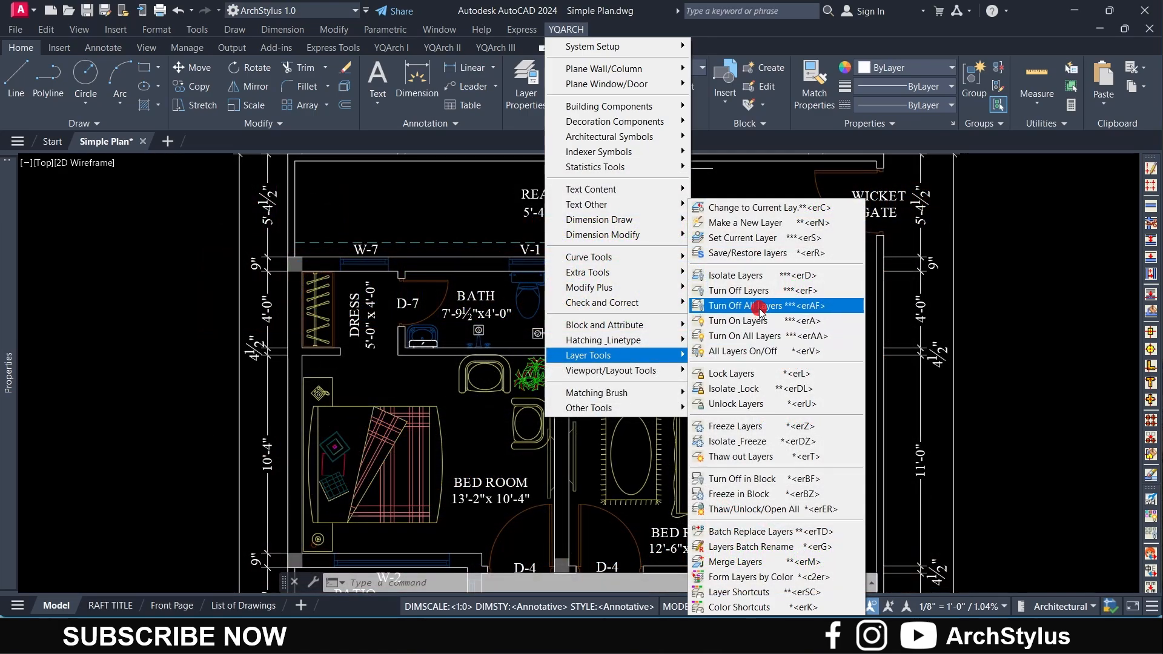
pyautogui.click(759, 307)
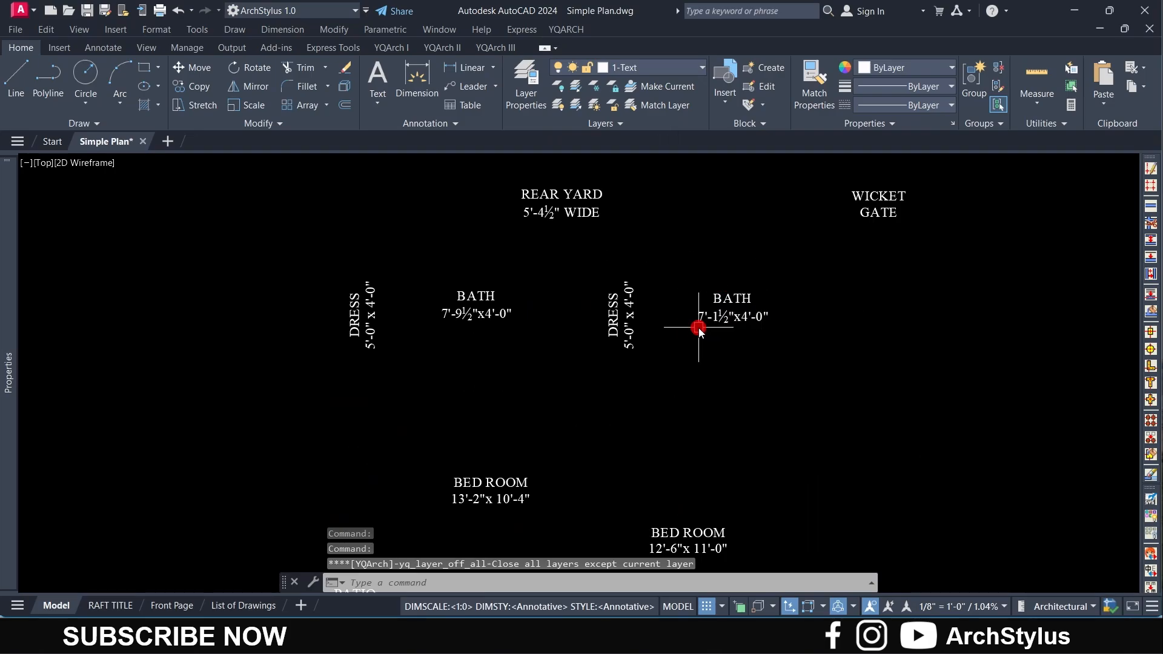
# Step: Turn all layers of the floor plan back on with YQArch's Turn On All Layers
pyautogui.click(566, 30)
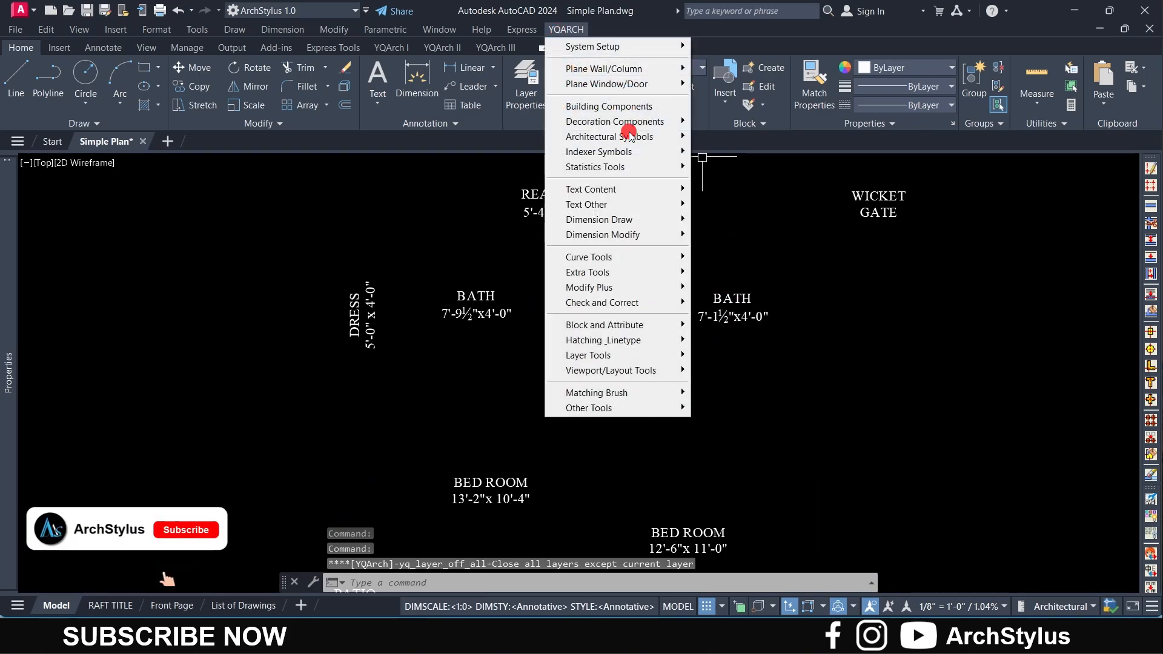
pyautogui.moveTo(624, 354)
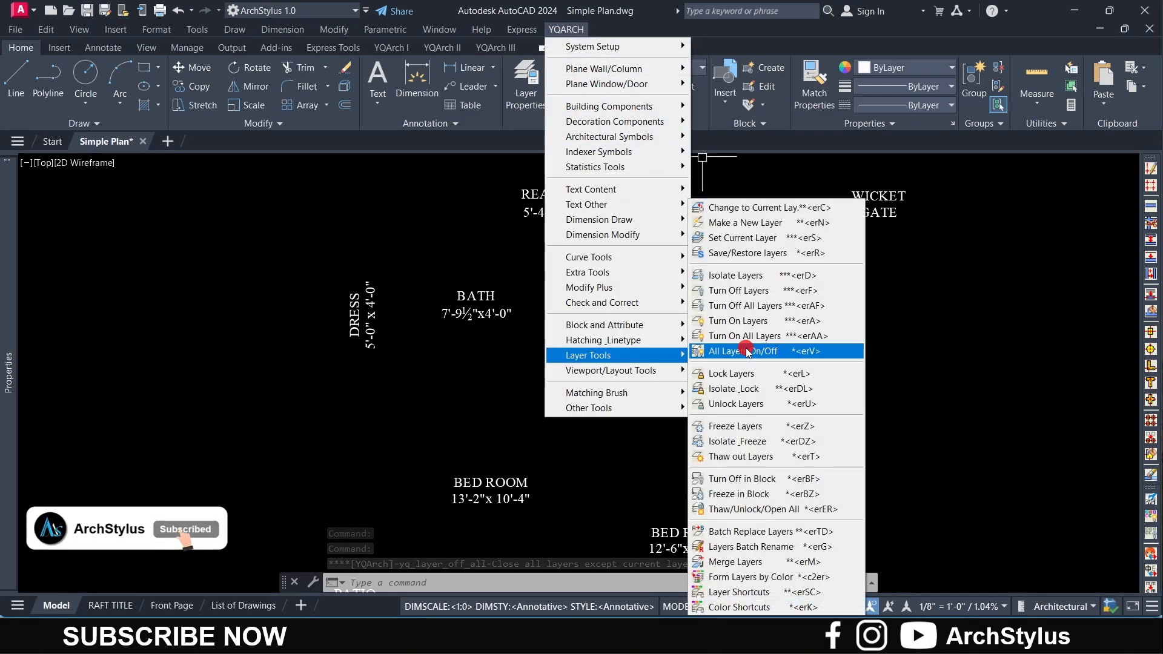
pyautogui.click(748, 335)
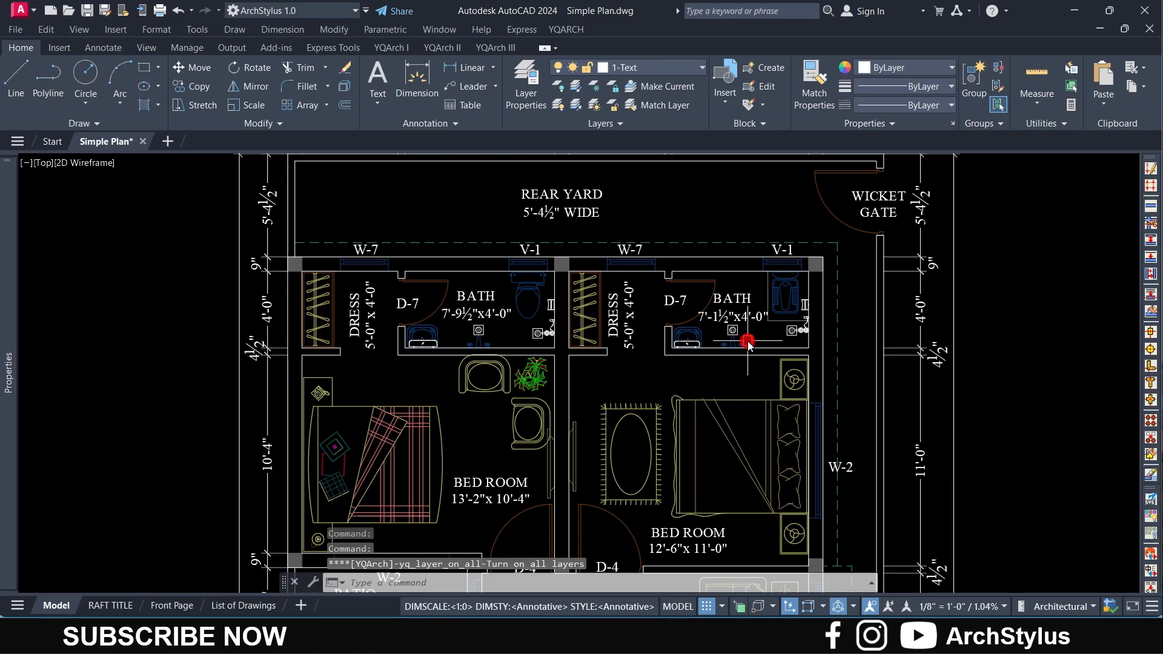
# Step: Switch all layers off and back on by running YQArch's All Layers On/Off twice
pyautogui.click(566, 29)
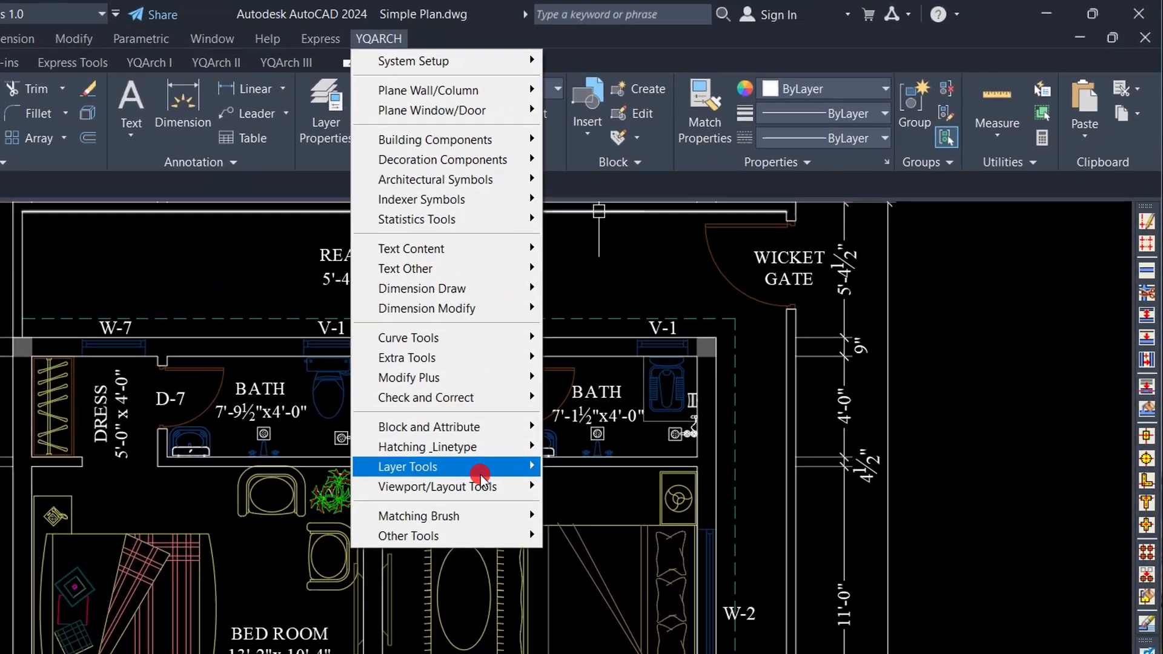
pyautogui.moveTo(481, 467)
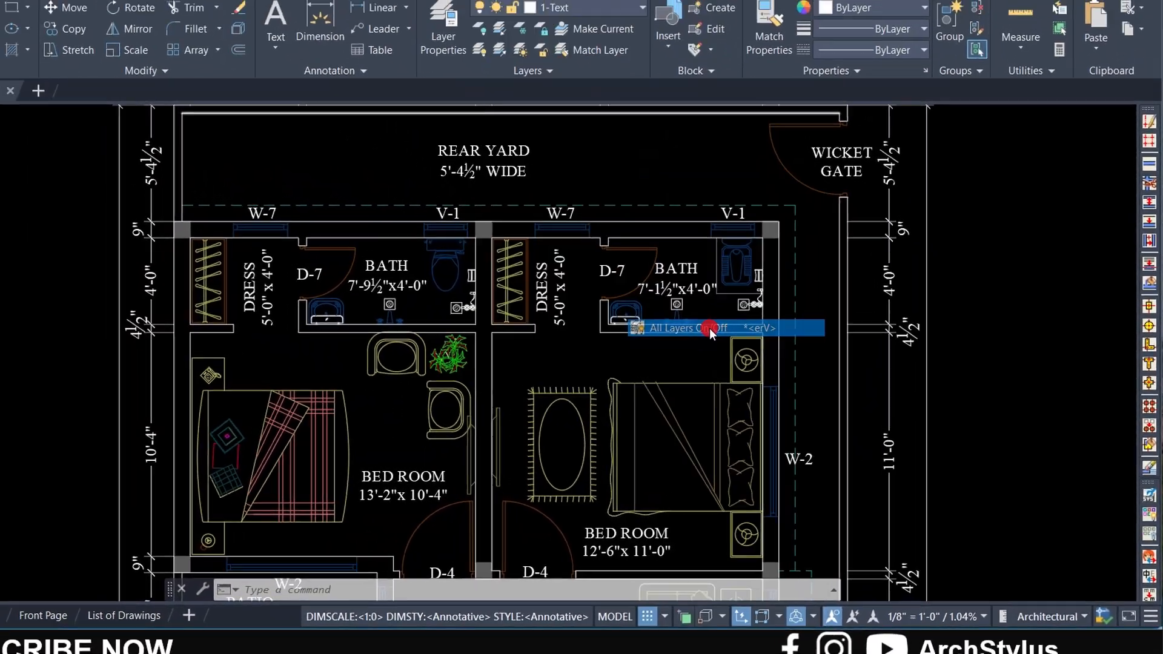
pyautogui.click(608, 282)
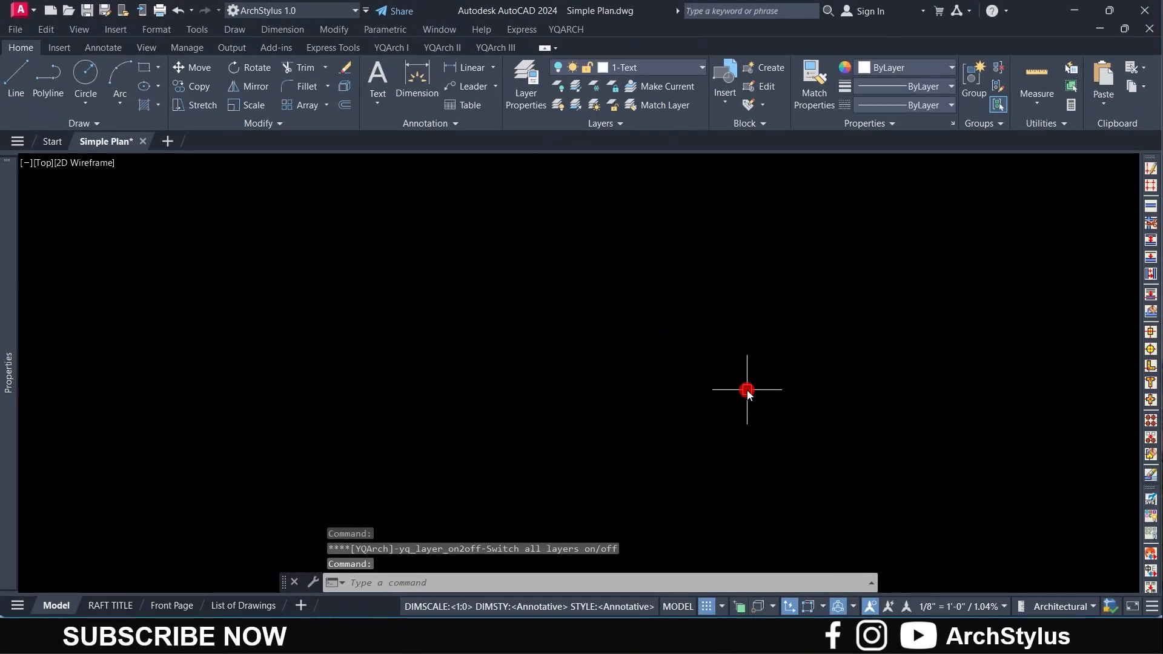
pyautogui.click(566, 29)
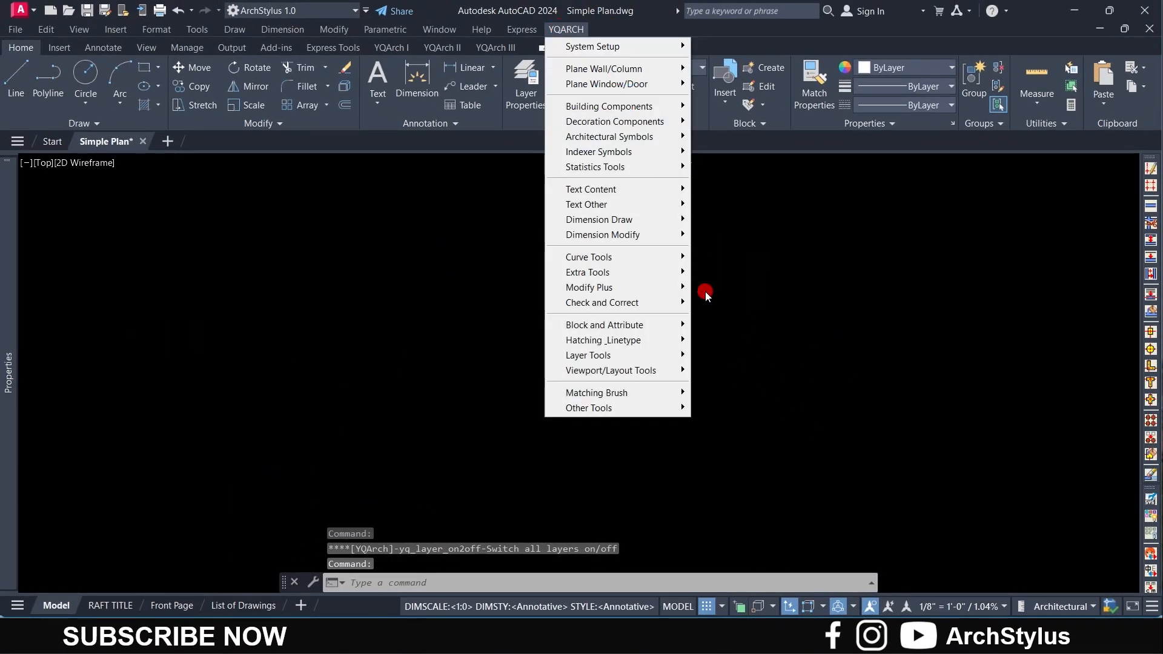
pyautogui.moveTo(646, 353)
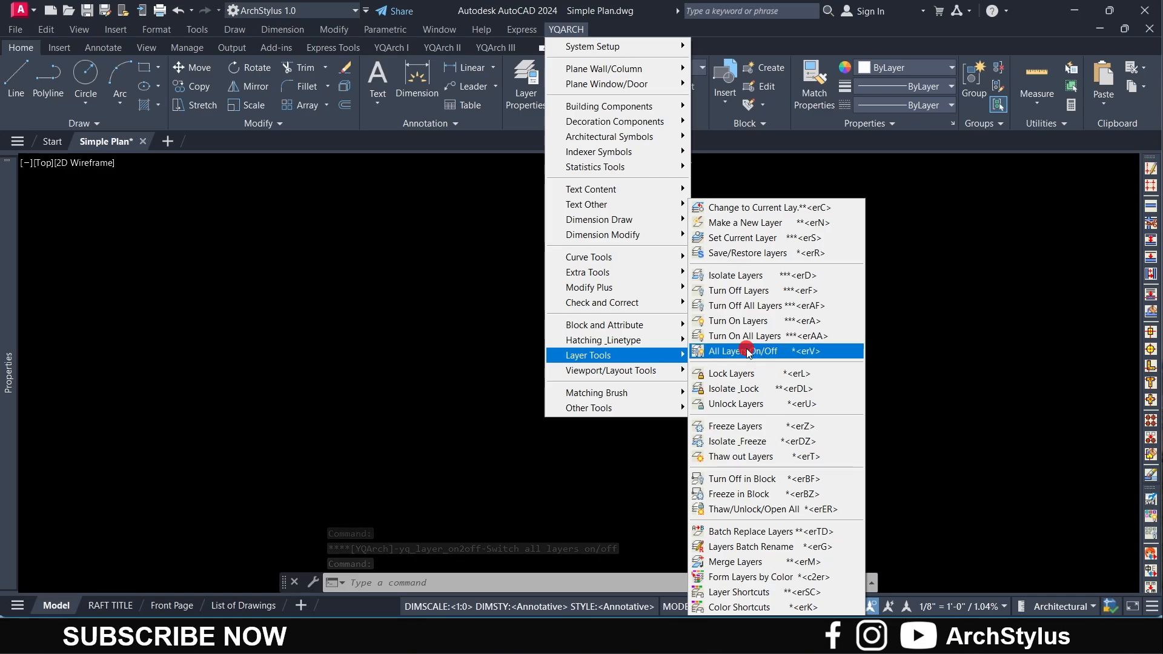
pyautogui.click(751, 347)
# Step: Lock the layer of the exterior wall line above the two bathrooms with YQArch's Lock Layers
pyautogui.click(567, 29)
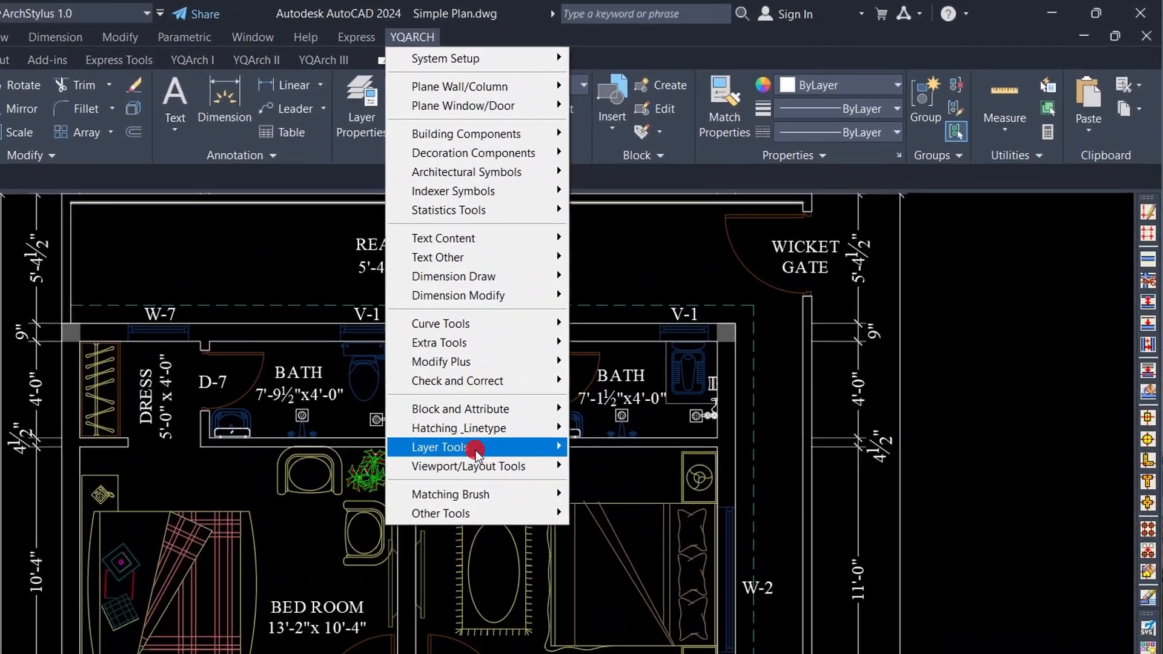
pyautogui.moveTo(582, 358)
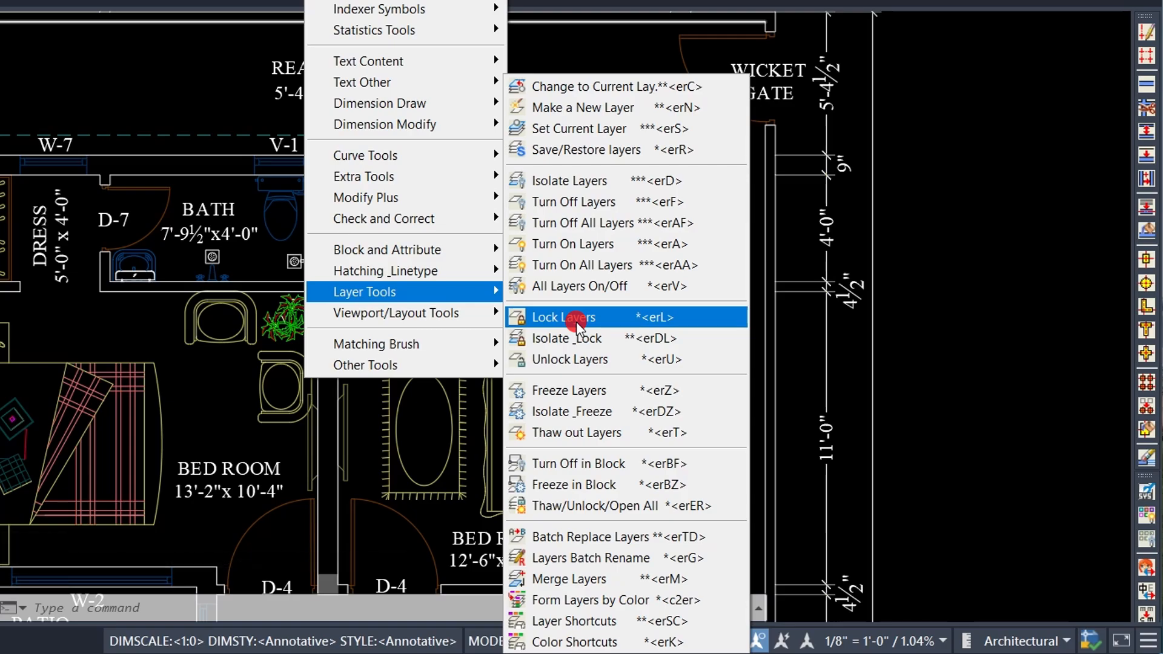
pyautogui.click(576, 321)
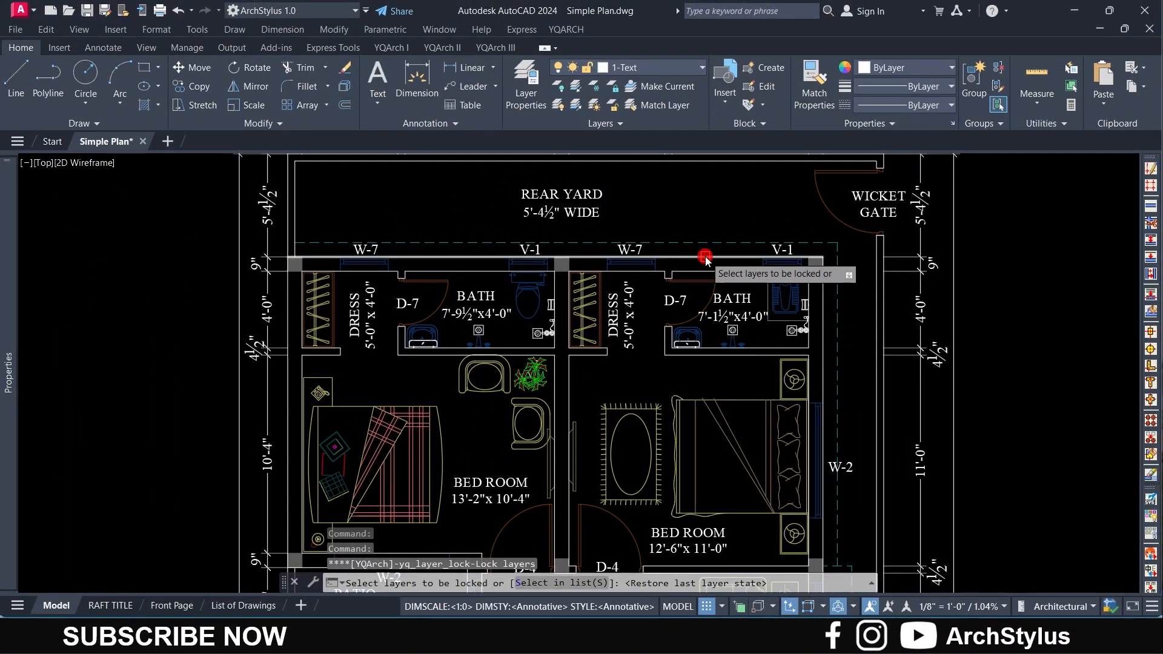
pyautogui.click(705, 257)
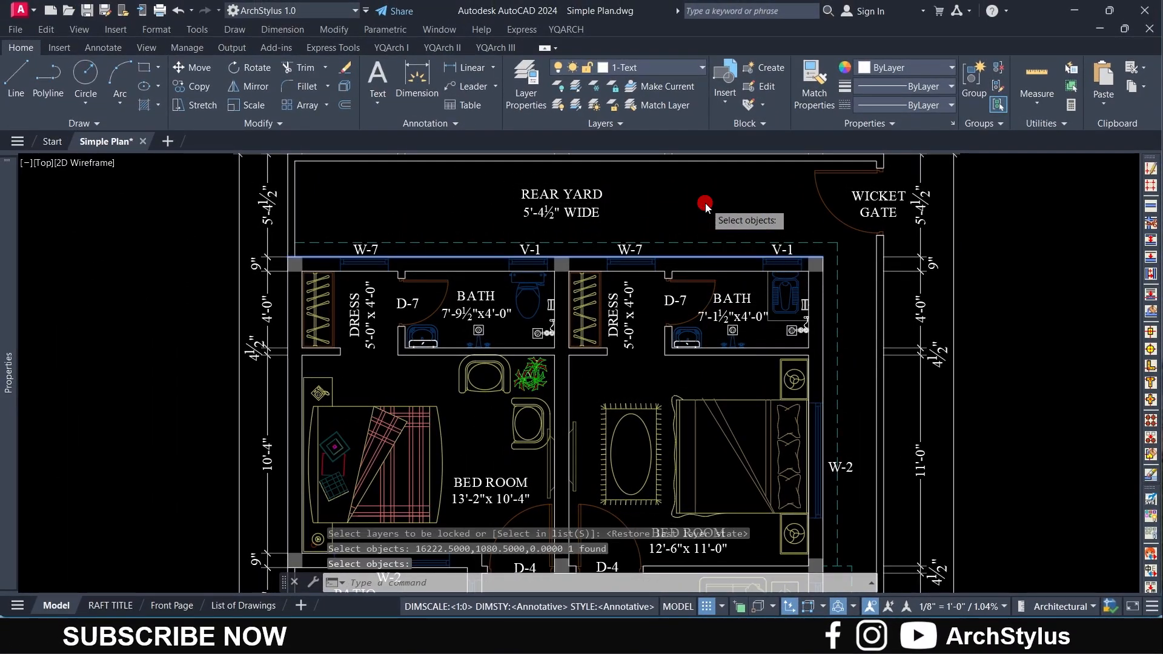